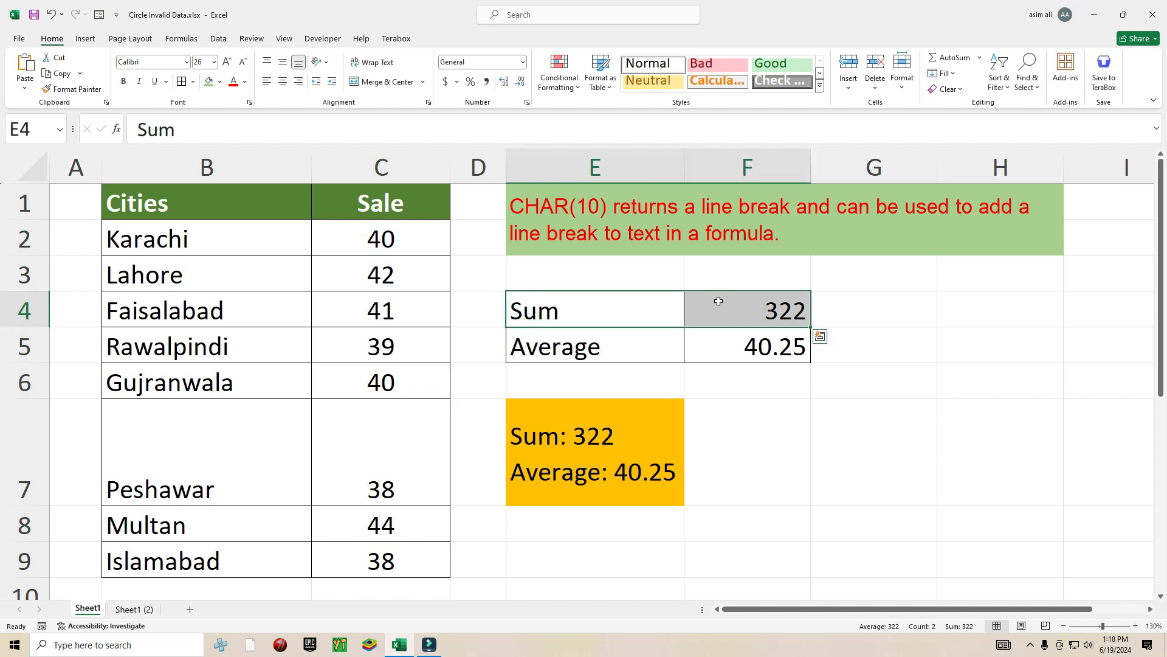
Examine the Sum and Average table, the CHAR(10) note in E1 and the combined formula in E7 on Sheet1.
left_click_drag(595, 355, 717, 340)
left_click(571, 376)
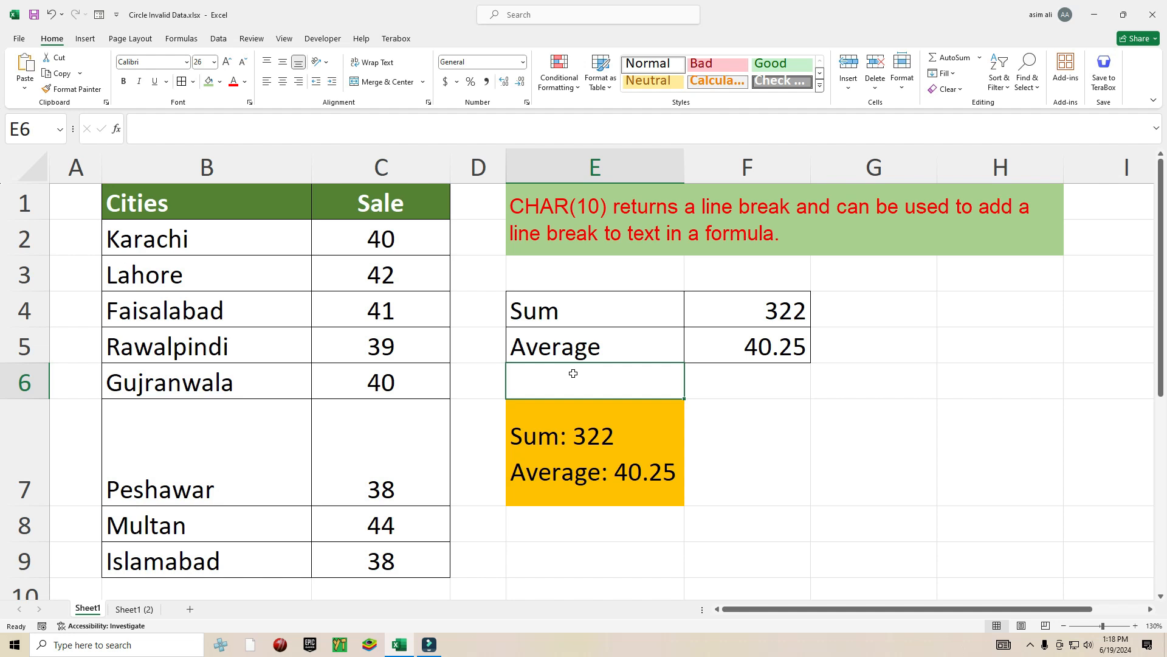
left_click(588, 308)
left_click(578, 387)
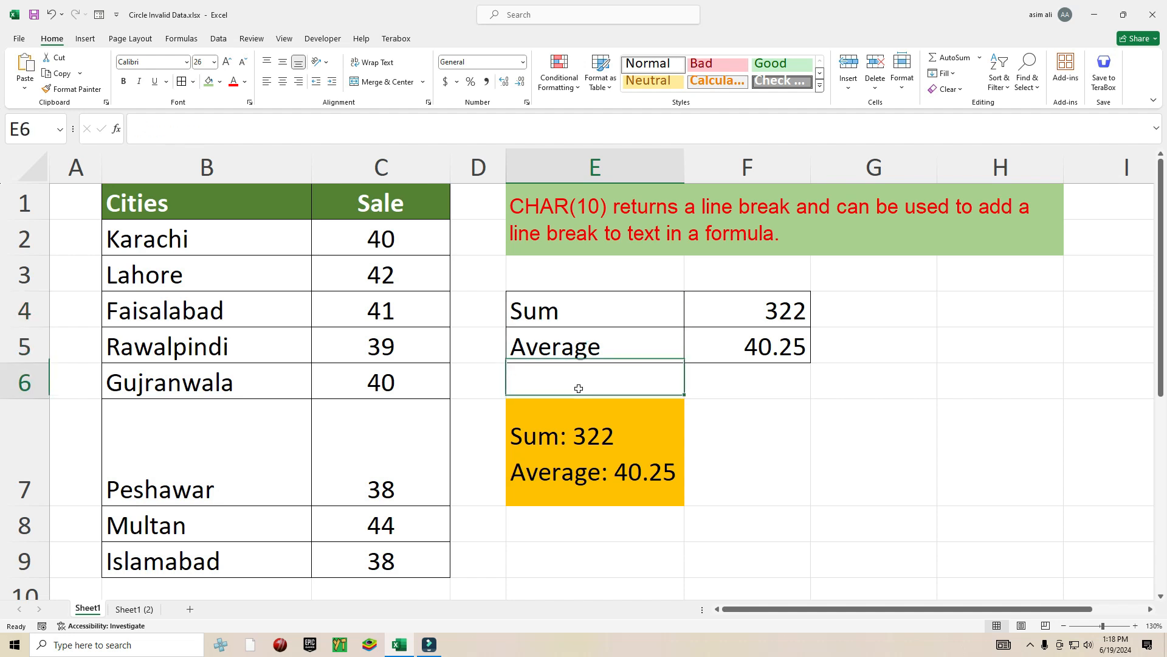
left_click(593, 311)
left_click(586, 346)
left_click(586, 442)
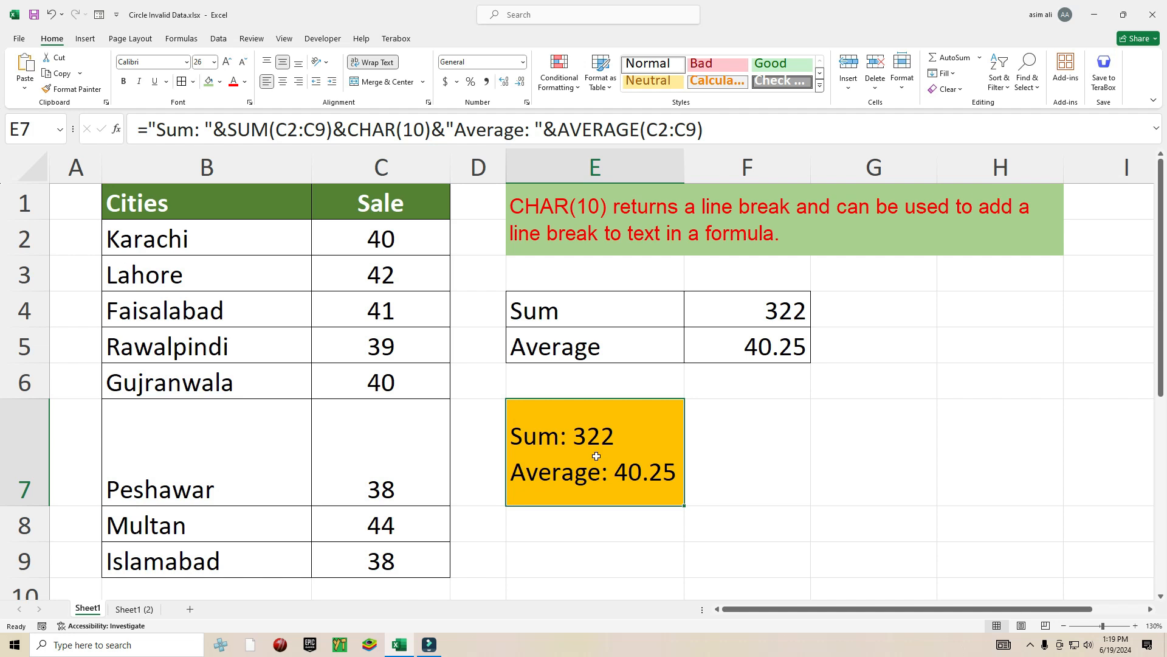
left_click(579, 320)
left_click(742, 318)
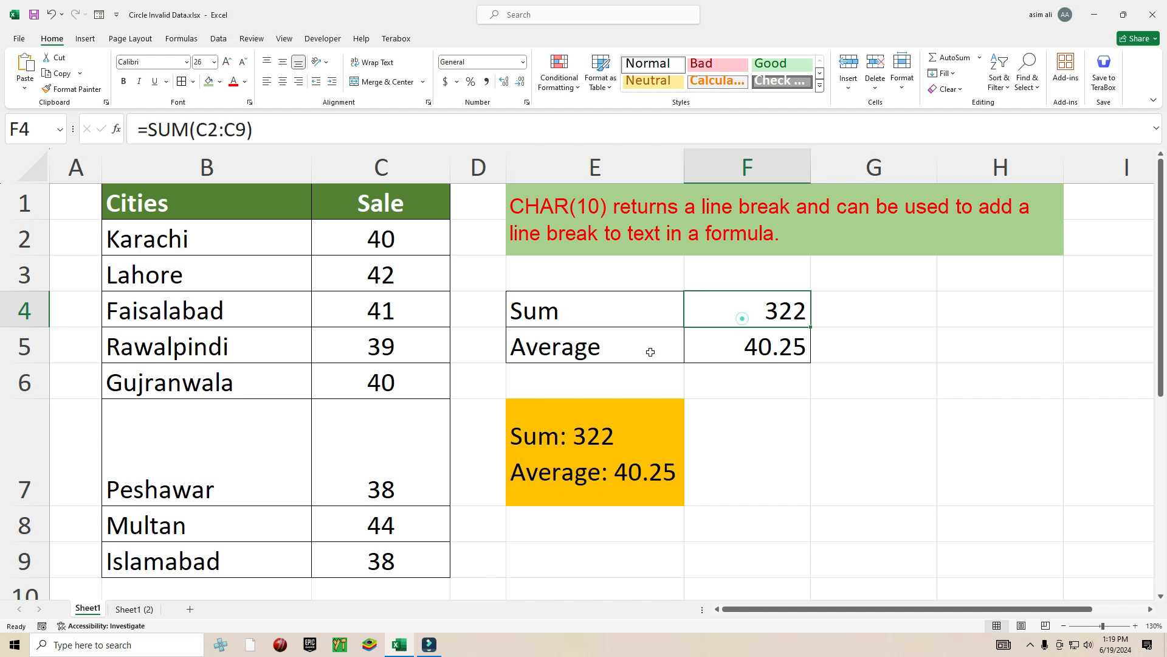
left_click(557, 344)
left_click(722, 348)
left_click(618, 468)
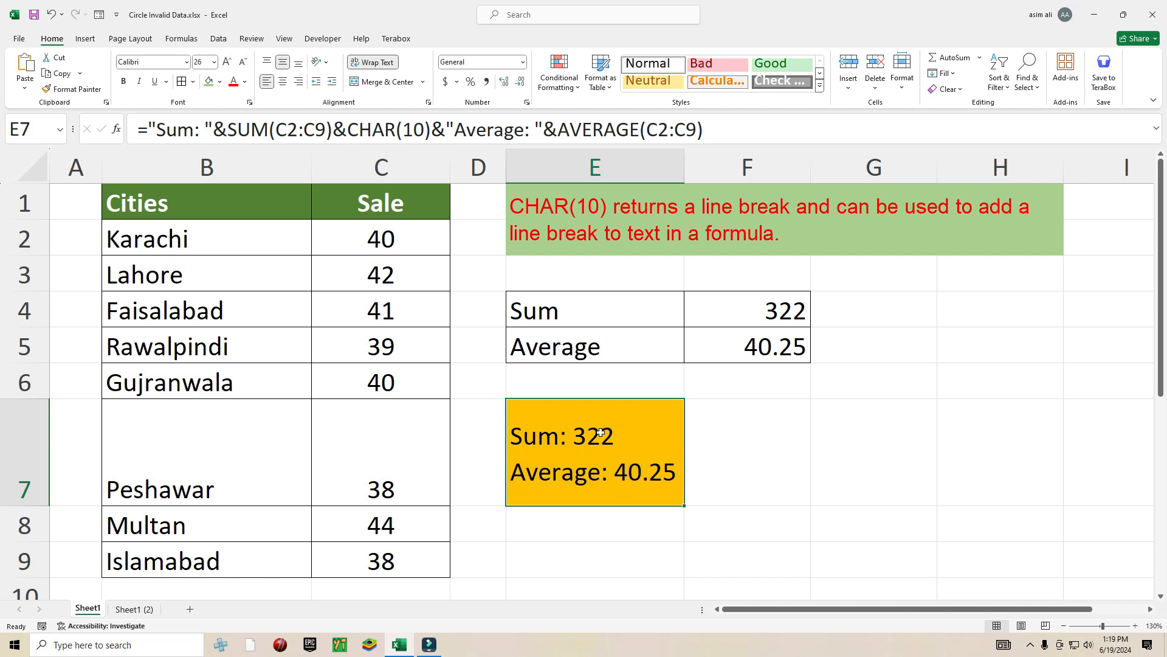
left_click(593, 216)
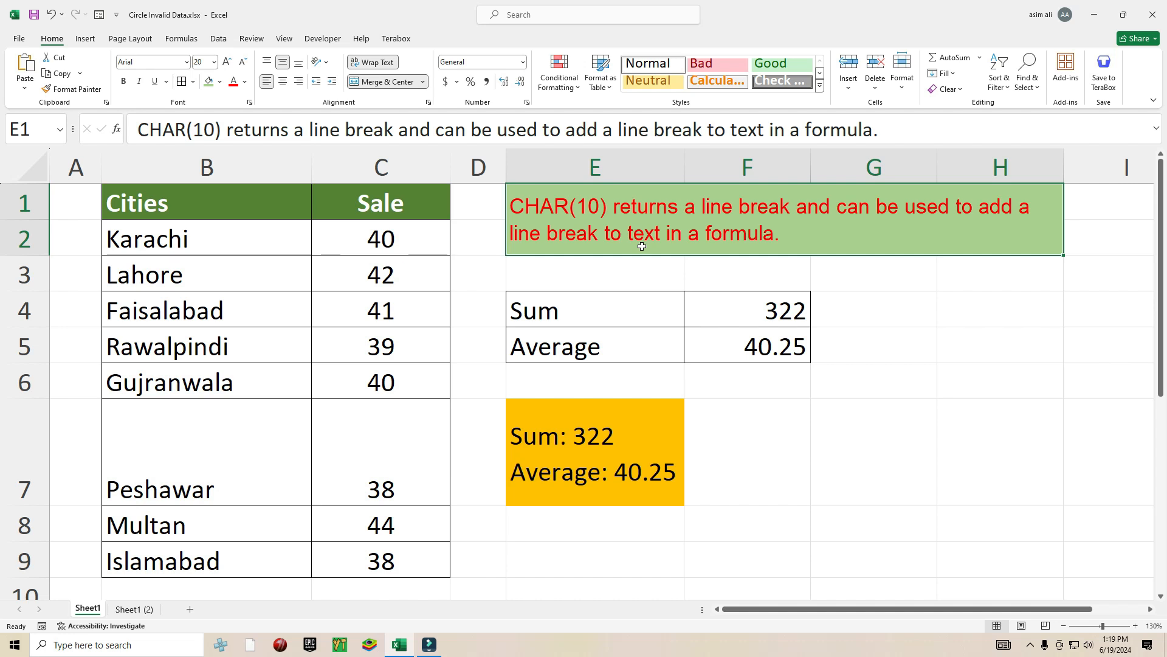
left_click(591, 445)
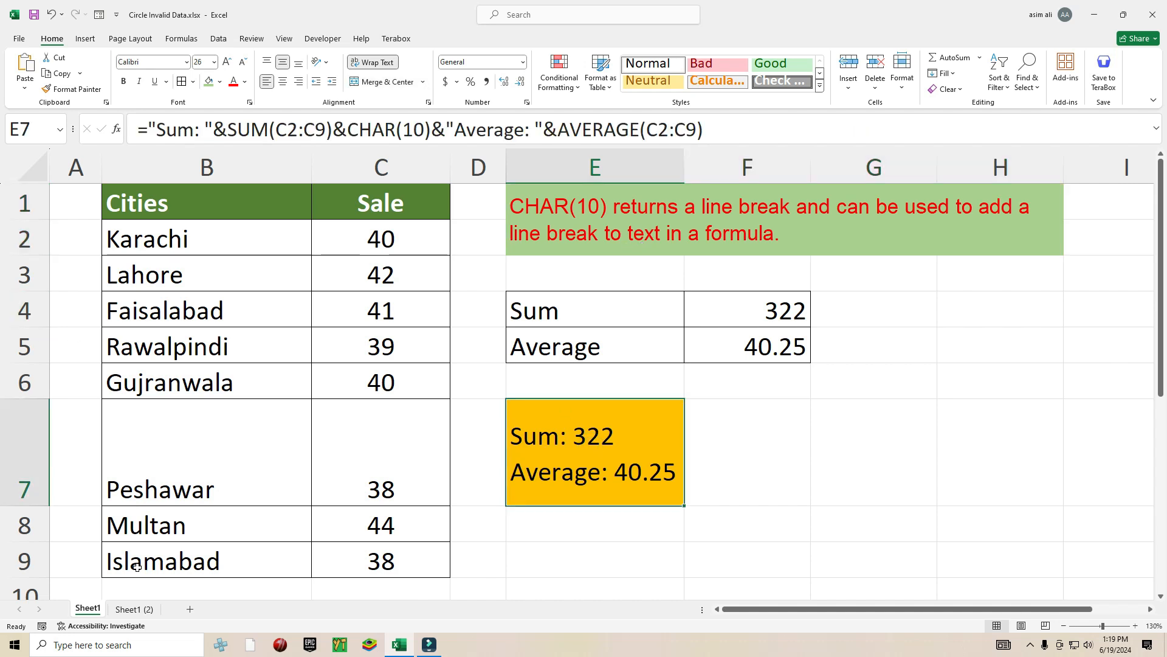
Switch to Sheet1 (2) and examine the code list in column G from 1 to 255 with its CHAR formulas in column H.
left_click(135, 607)
left_click(830, 260)
left_click(825, 201)
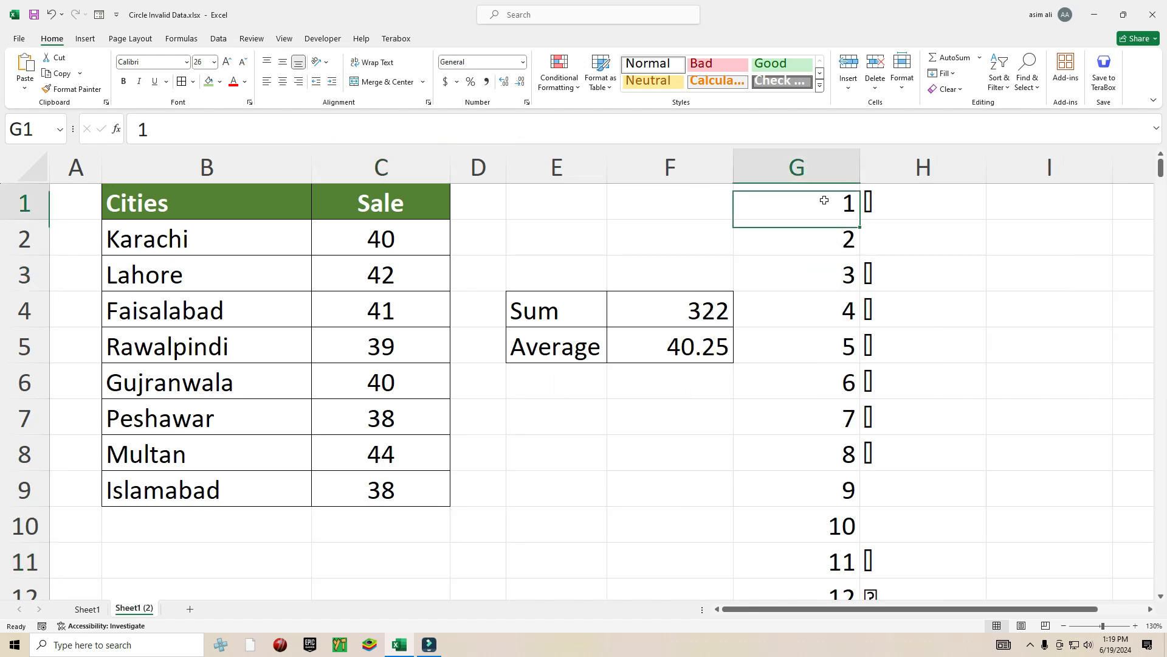
left_click(874, 207)
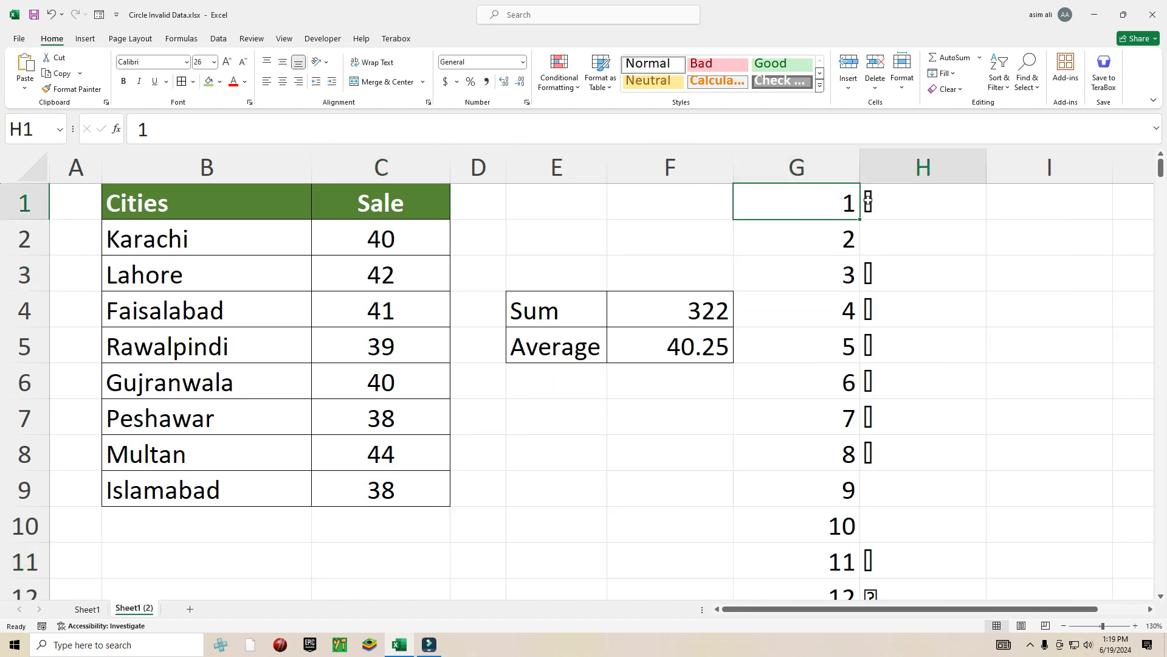
left_click(830, 214)
key("ctrl+Down")
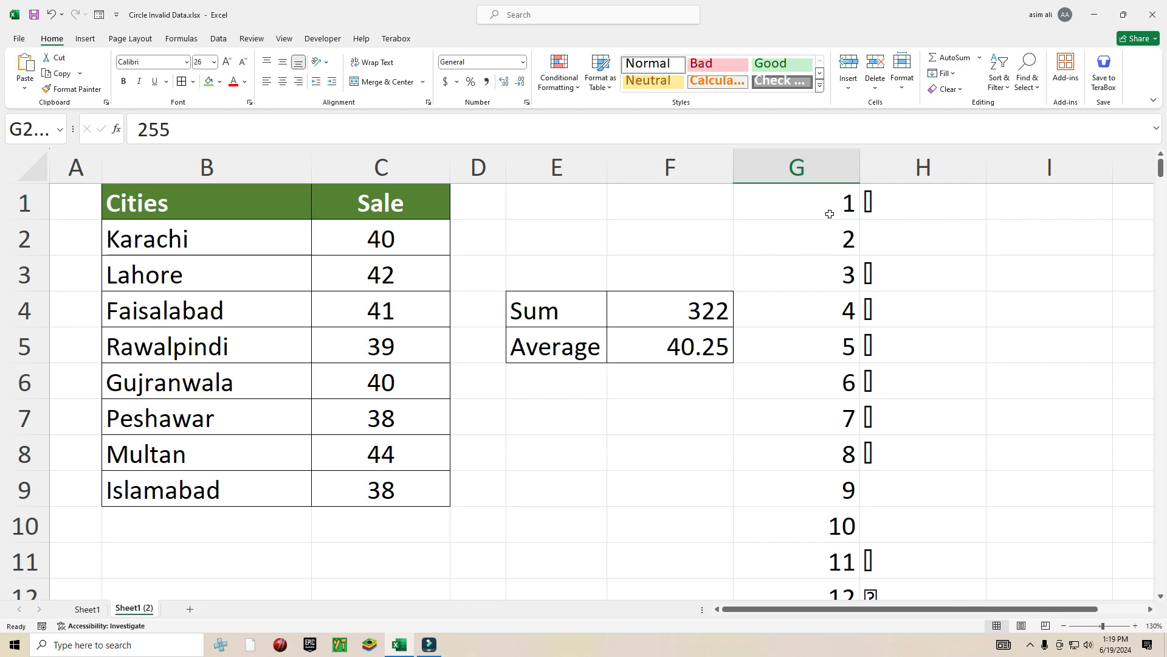
key("ctrl+Up")
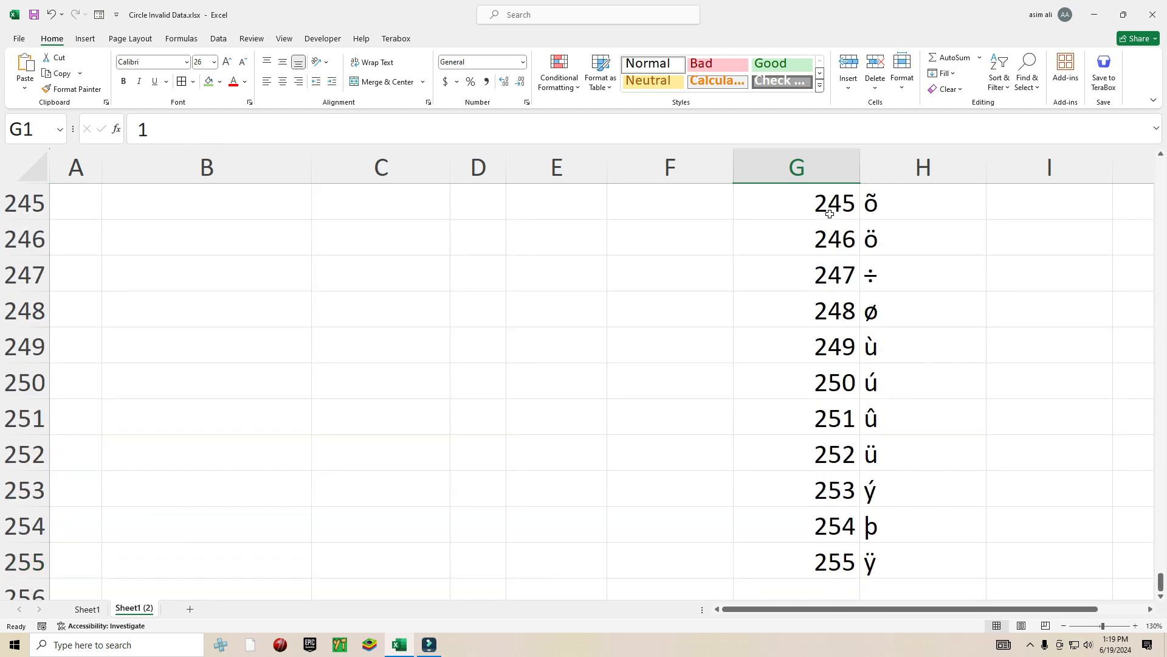
key("Right")
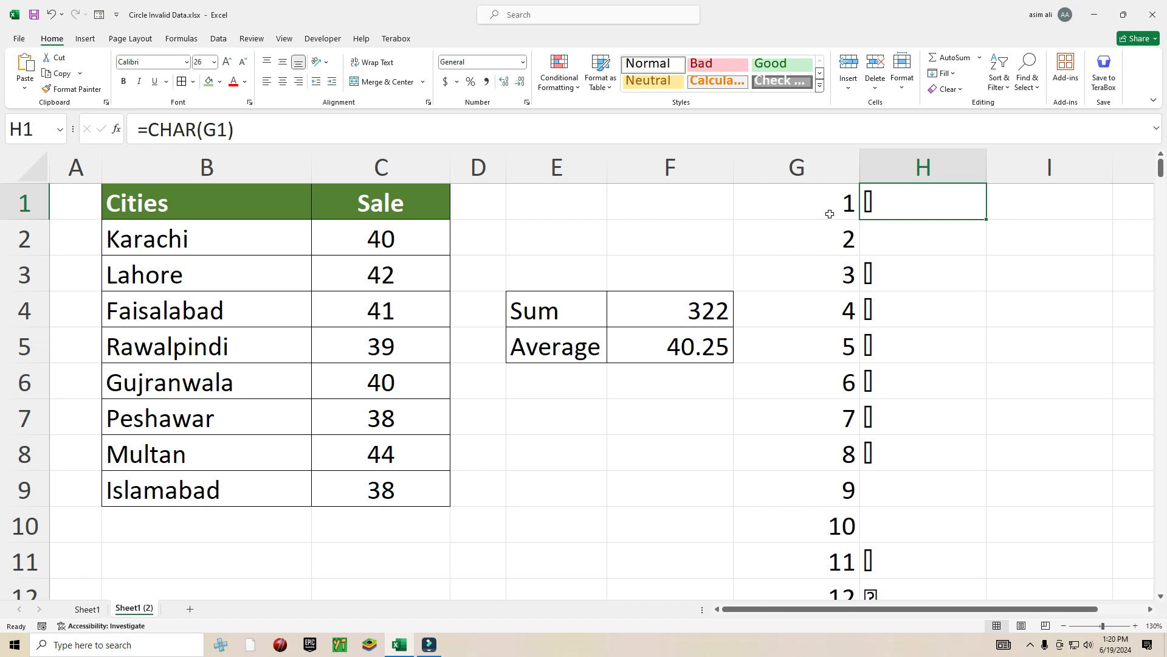
Compare the codes in column G with their CHAR formulas in column H, from row 1 down to row 10.
key("Down")
key("Left")
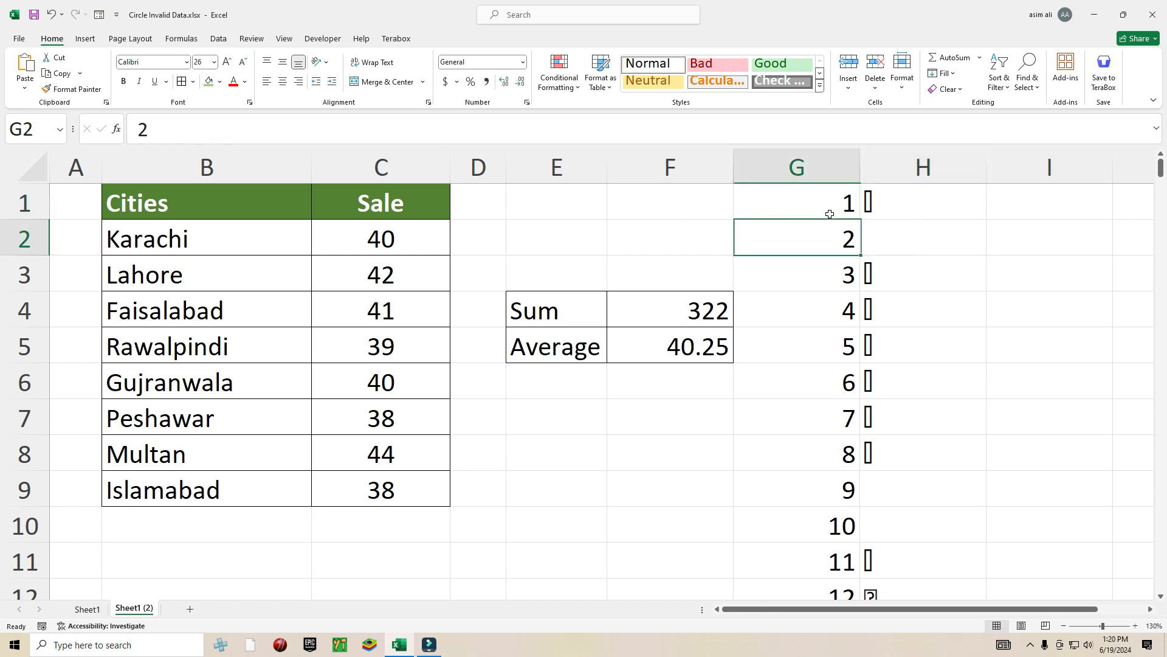
key("Up")
key("Right")
key("Down")
key("Down")
key("Down")
key("Down")
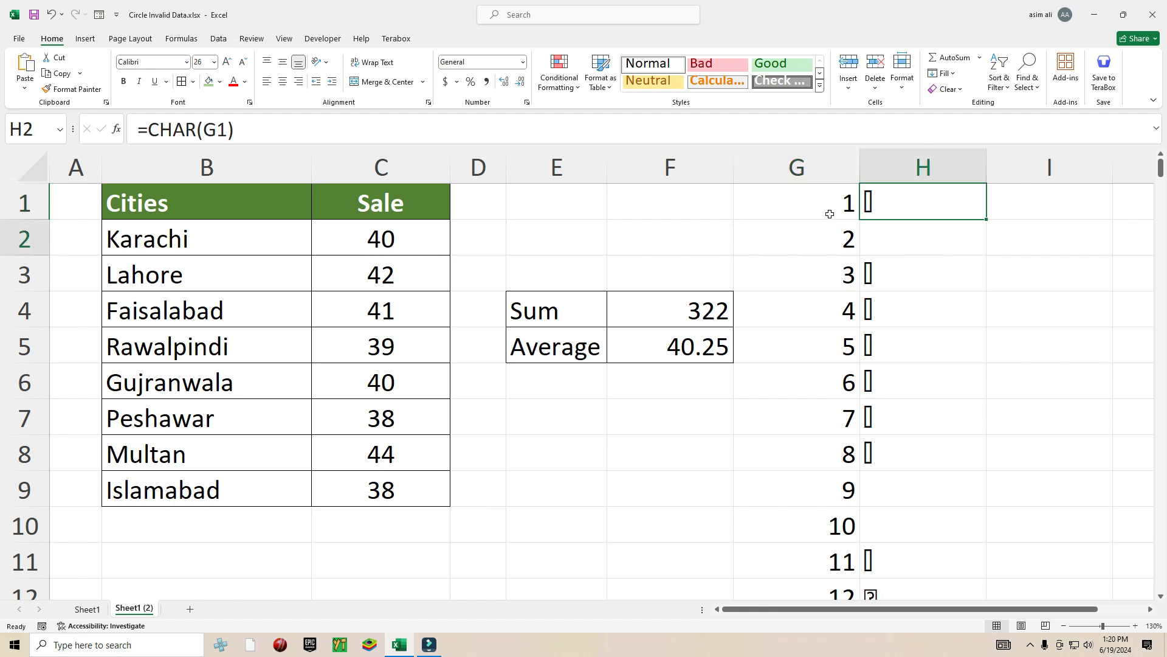
key("Down")
key("Down")
key("Down")
key("Down")
key("Down")
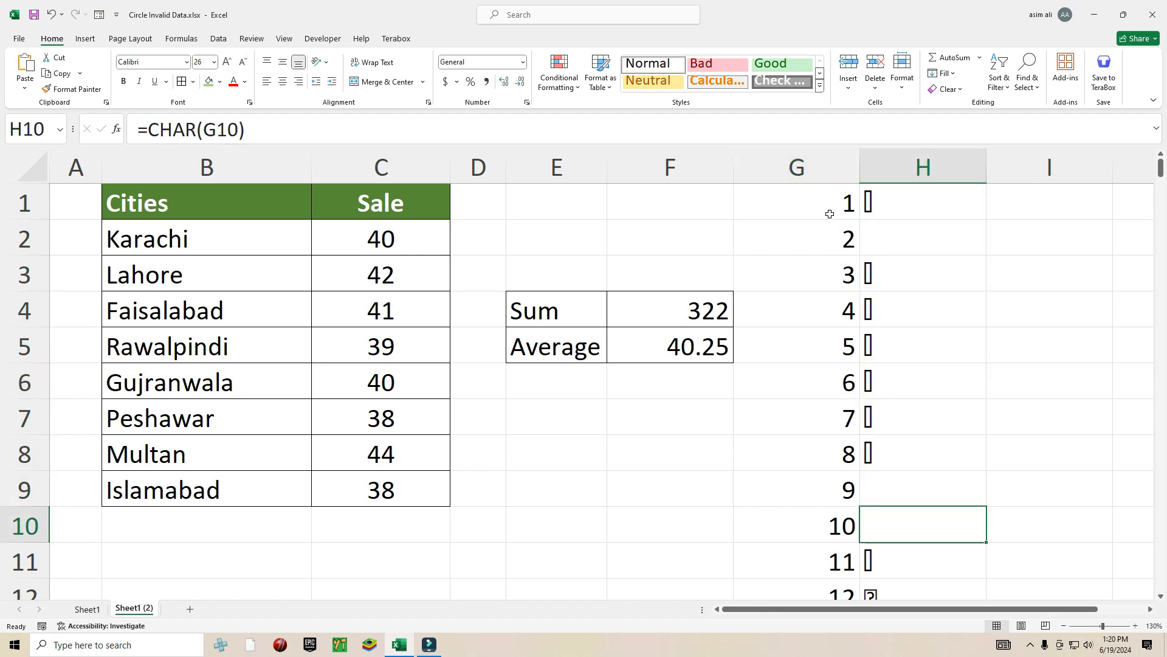
Check the codes around row 13 and return to code 10 to inspect its CHAR(G10) formula in H10.
key("Left")
key("Down")
key("Down")
key("Down")
key("Down")
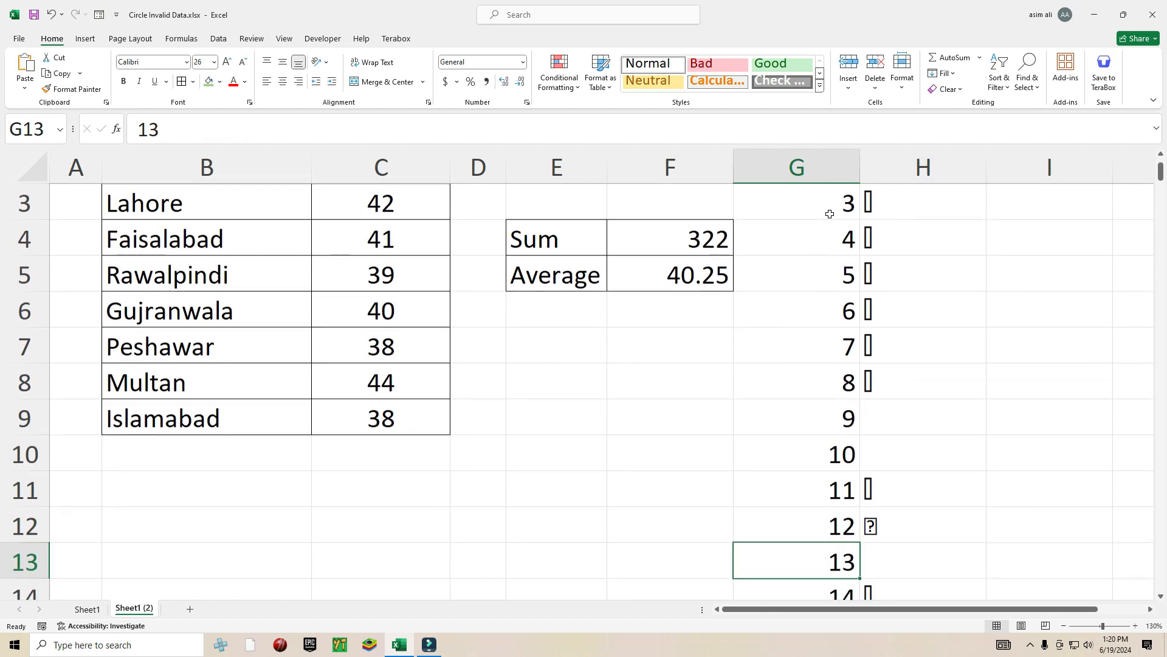
key("Up")
key("Up")
key("Up")
key("Up")
key("Up")
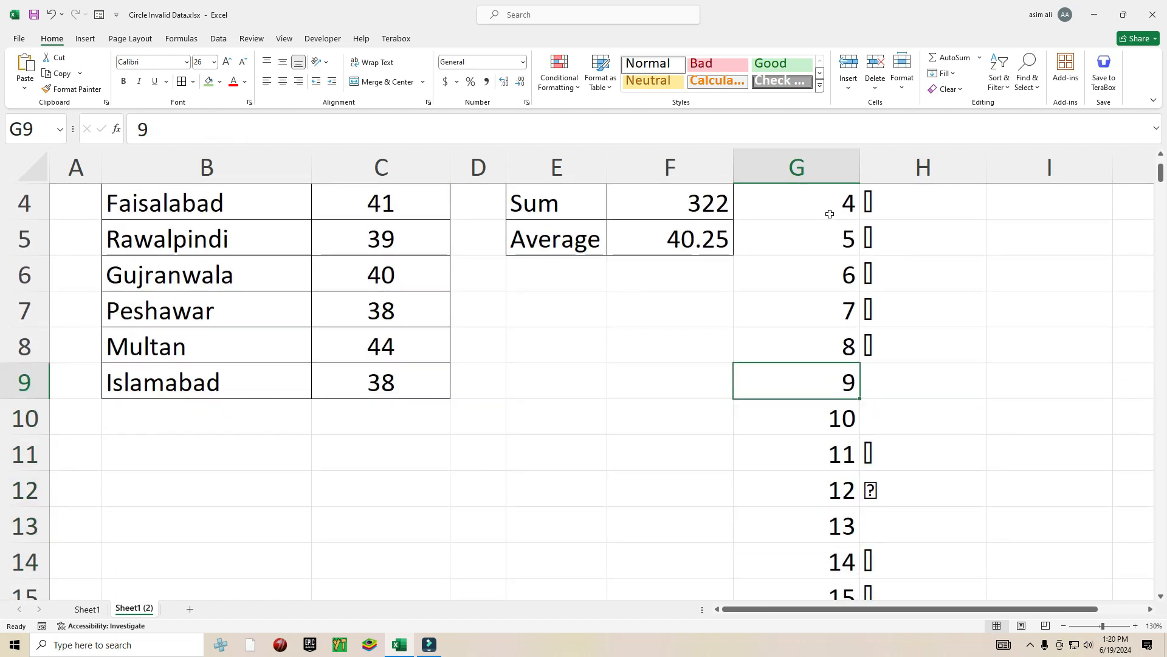
key("Down")
key("Right")
key("Left")
key("Right")
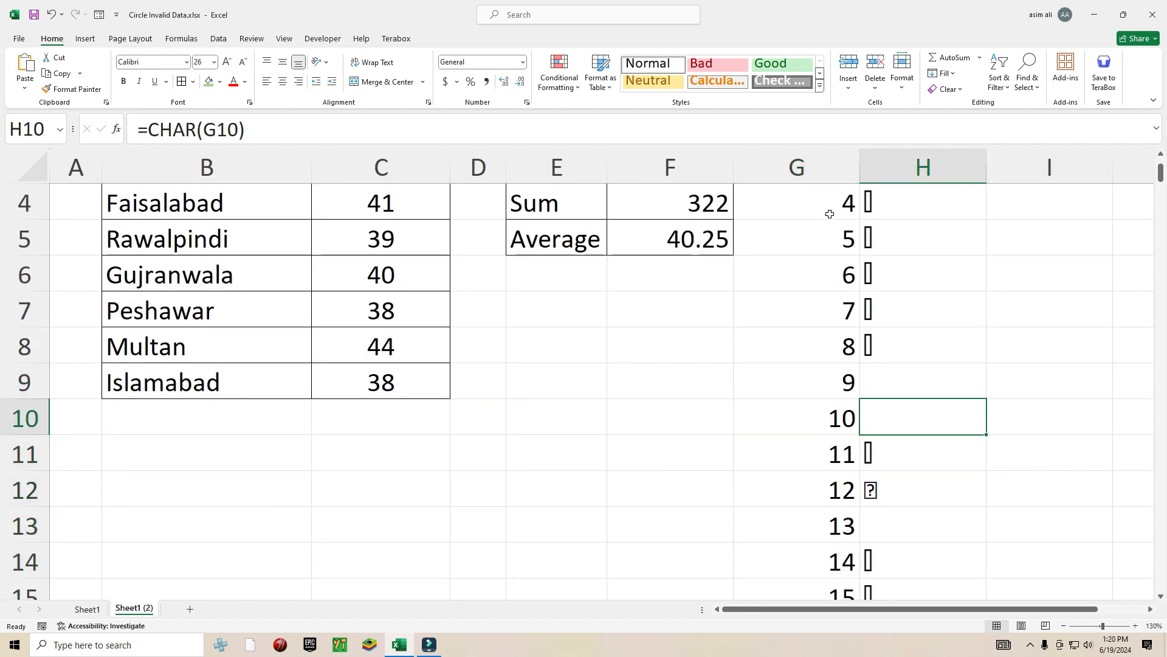
Review the Sum and Average summary table in E4:F5.
key("Left")
key("Left")
key("Left")
key("Up")
key("Up")
key("Up")
key("Up")
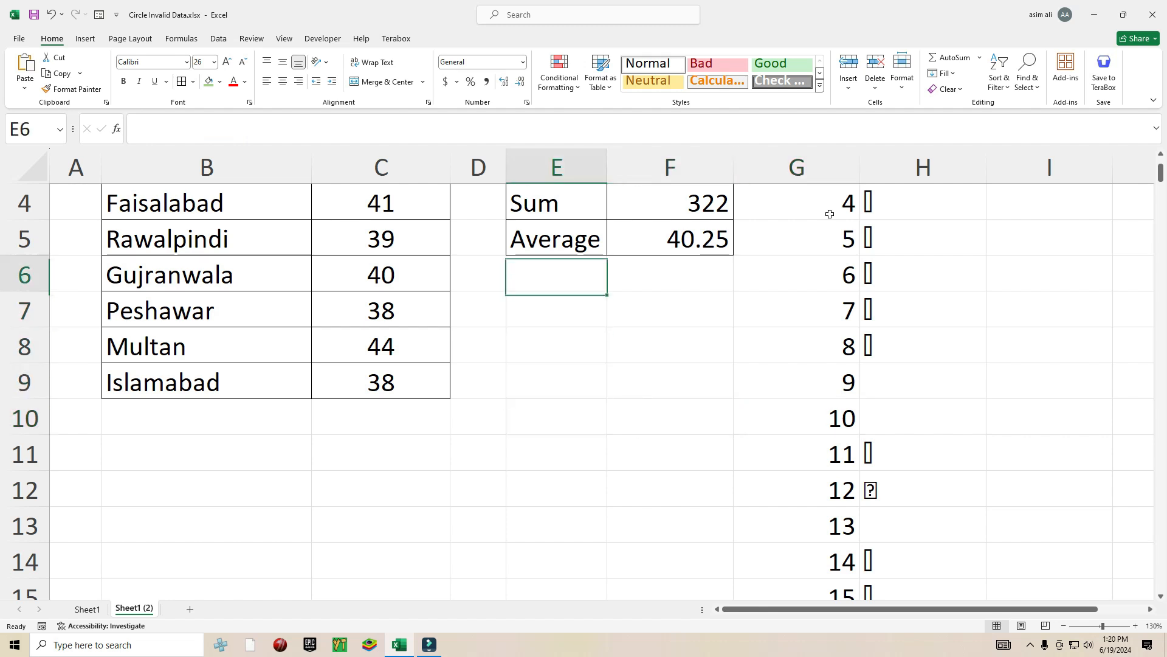
key("Up")
key("Up")
key("Up")
key("Up")
key("Up")
key("Down")
key("Down")
key("Down")
key("Down")
key("Right")
key("Left")
Enter a SUM formula in E7 that totals the sales in C2:C9.
key("Down")
key("Down")
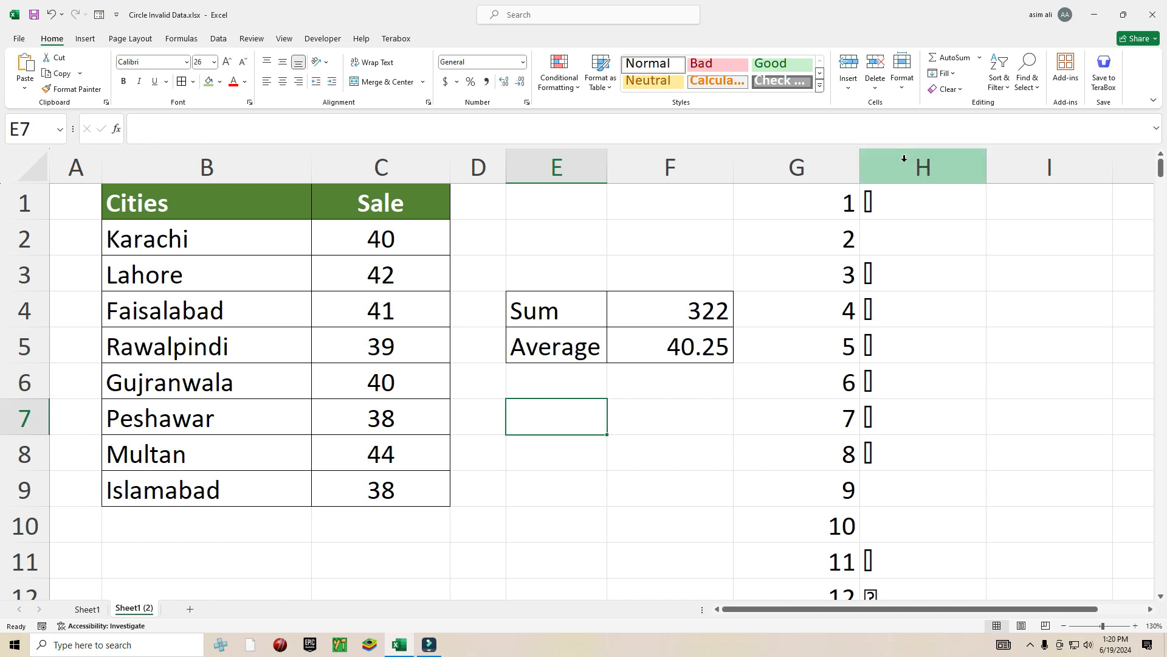
type("=sum")
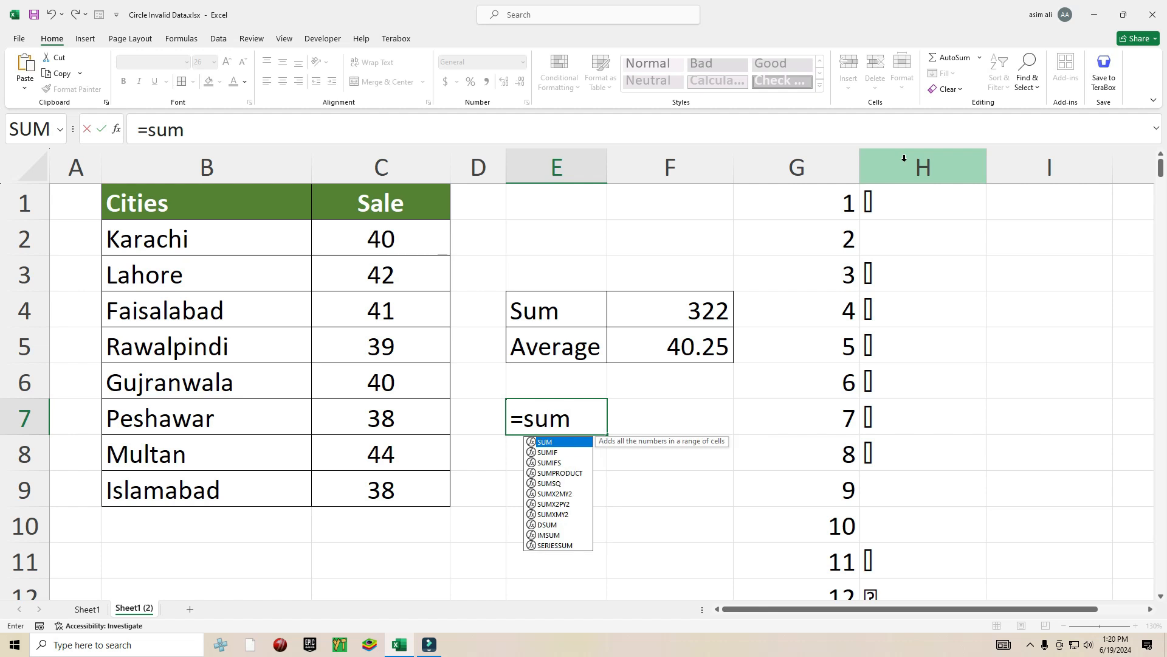
key("Tab")
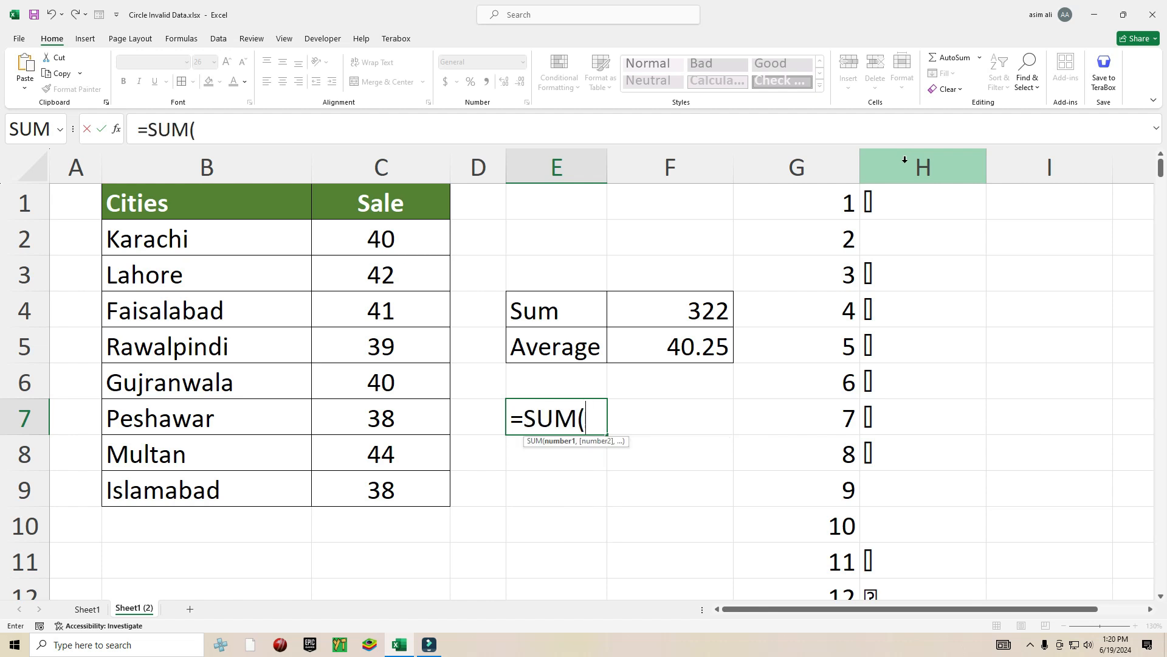
left_click(387, 244)
left_click_drag(388, 361, 393, 482)
key("Return")
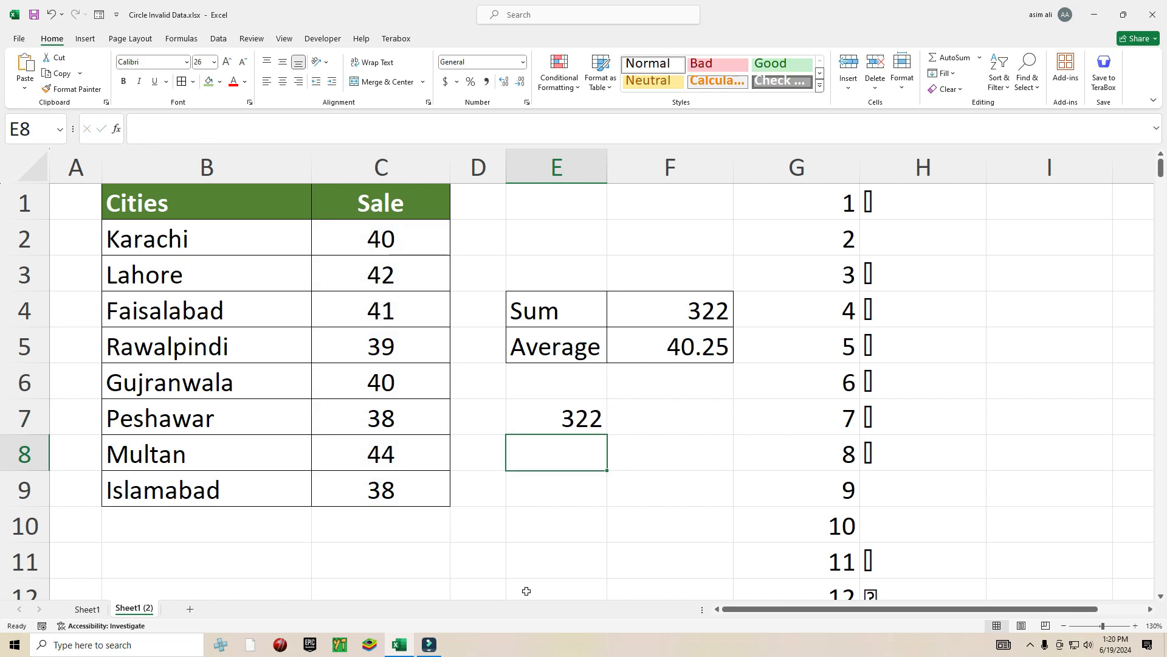
Change the E7 formula to ="Sum: "&SUM(C2:C9) and widen column E to fit the result.
left_click(581, 420)
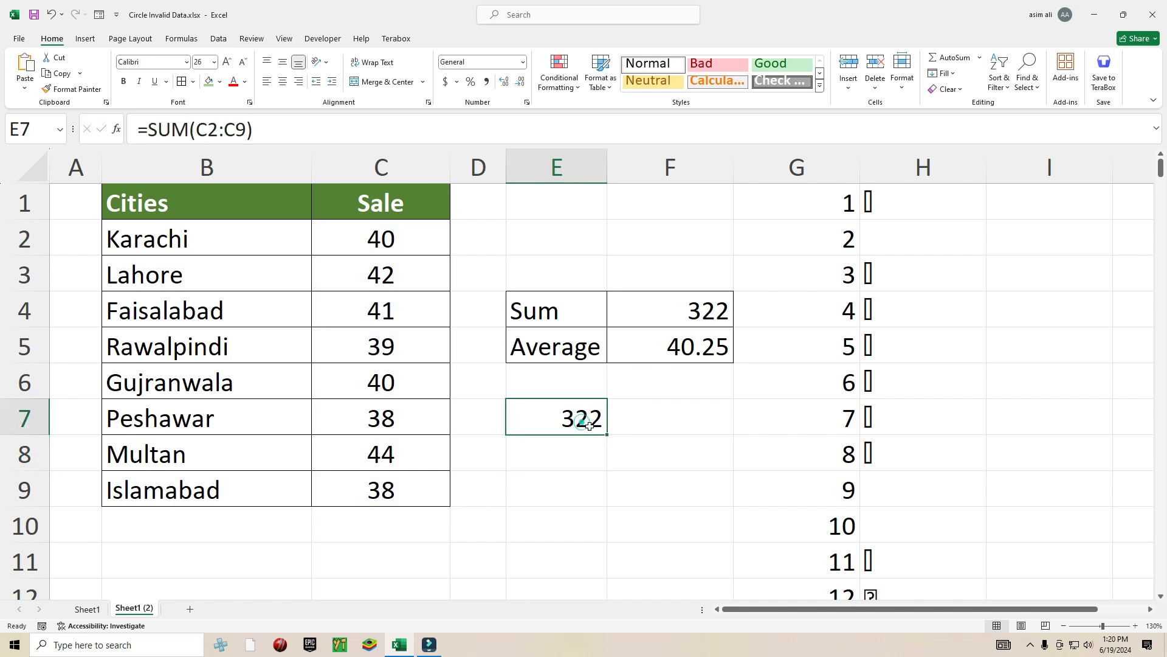
double_click(546, 424)
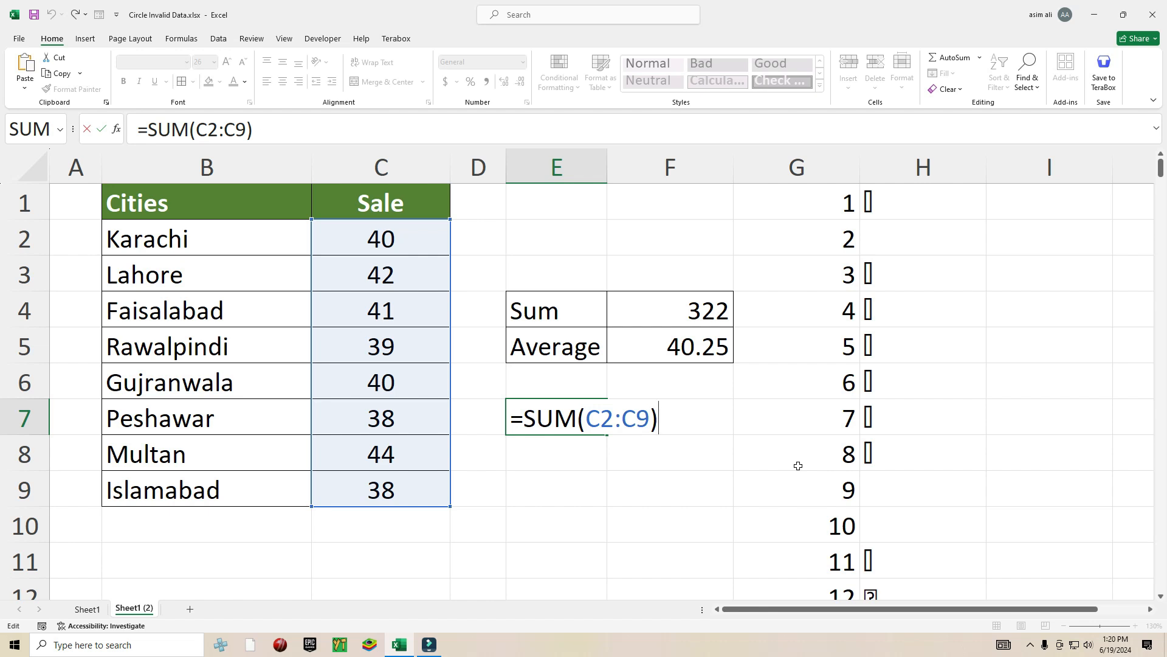
left_click(528, 419)
type("\"")
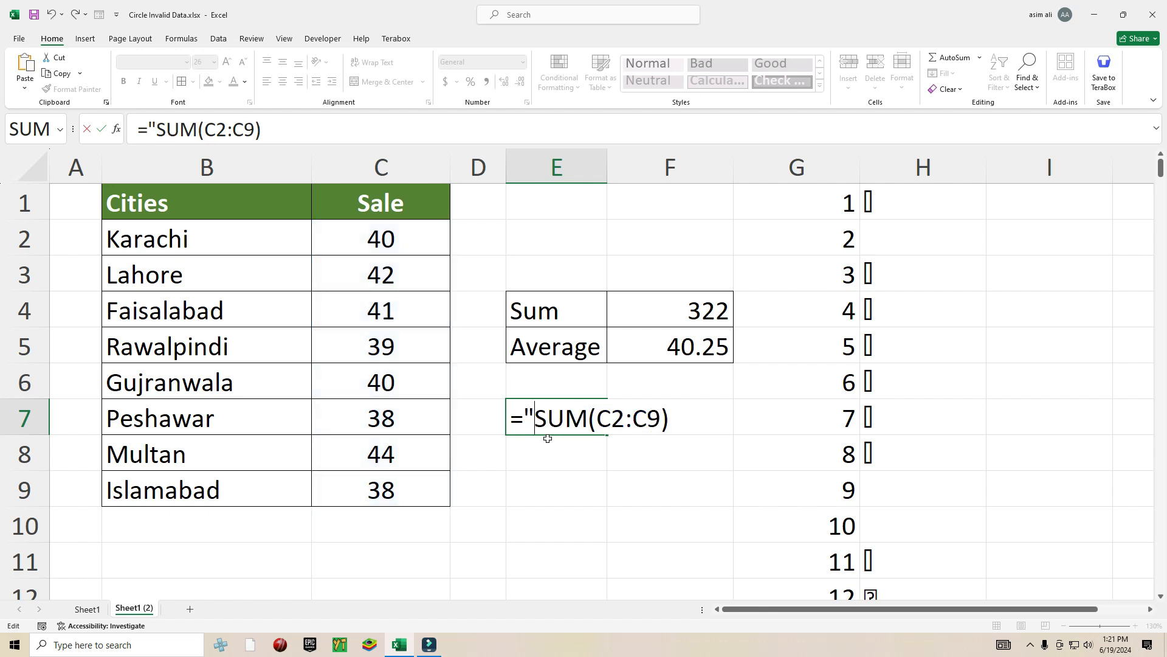
type("Sum")
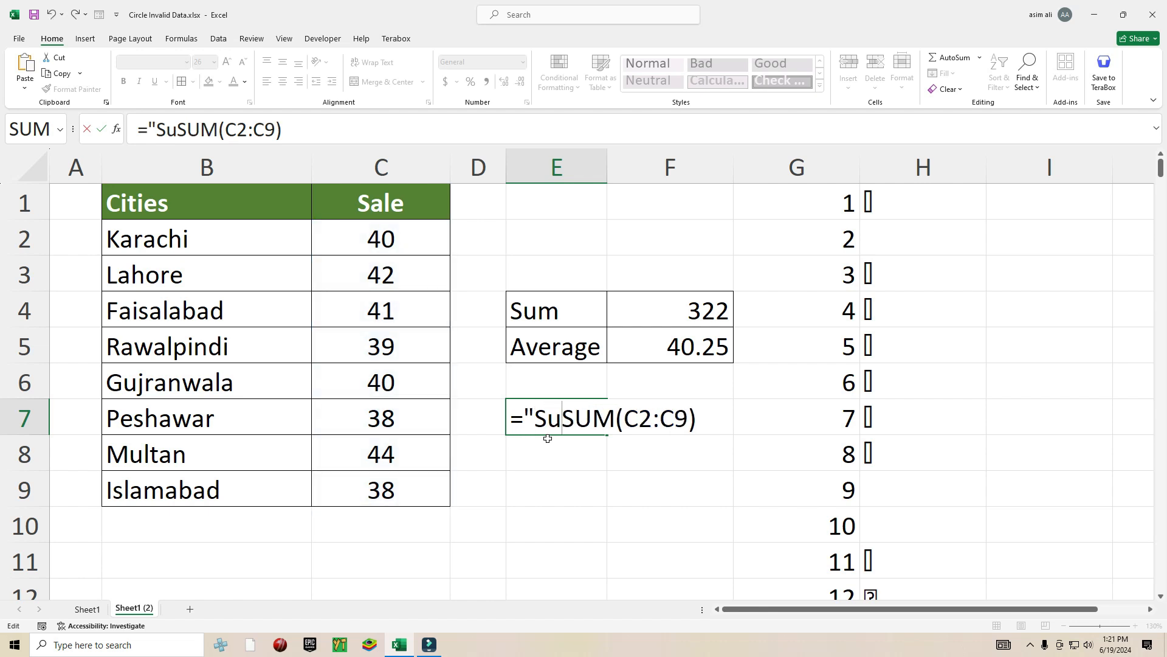
type(":")
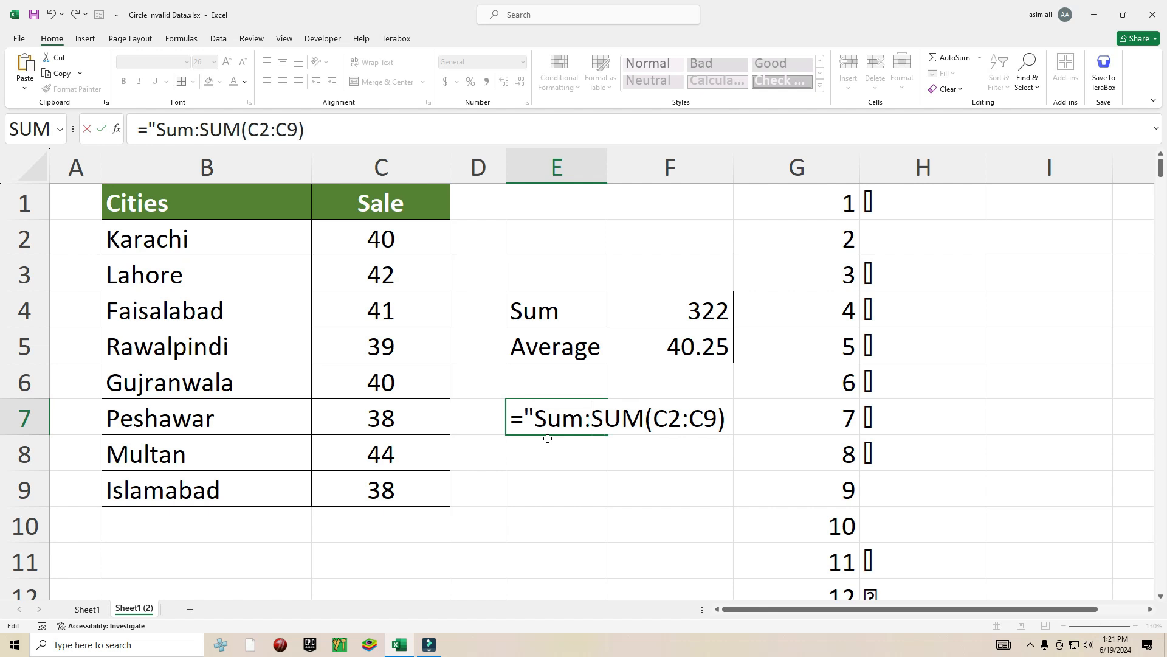
type(" \"")
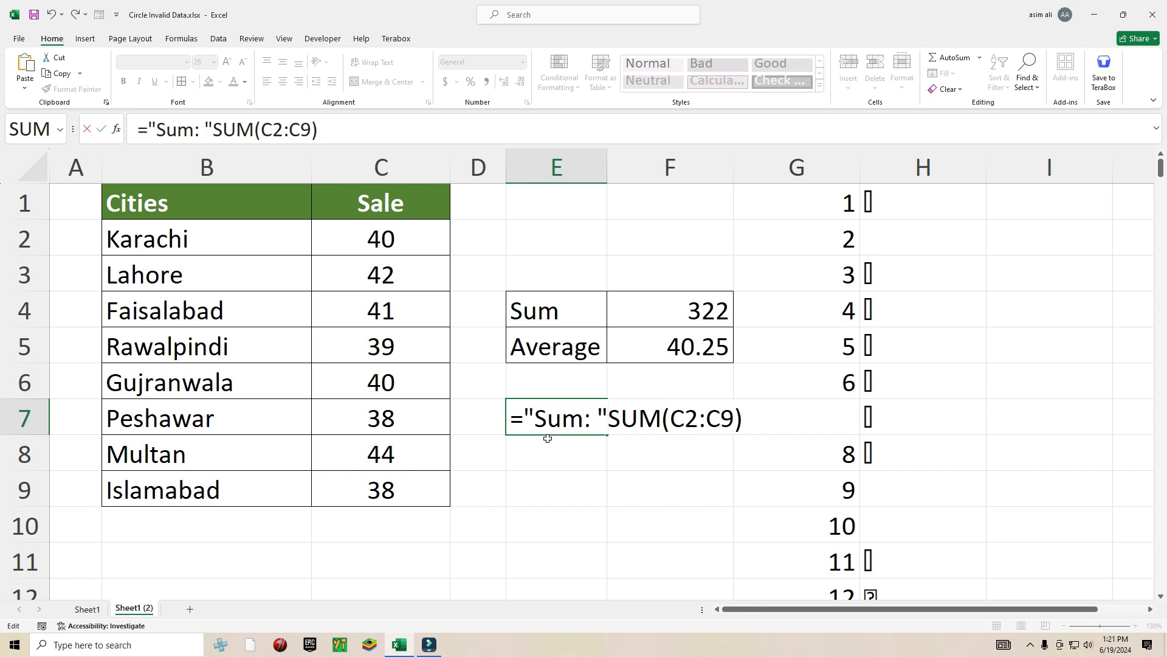
type("&")
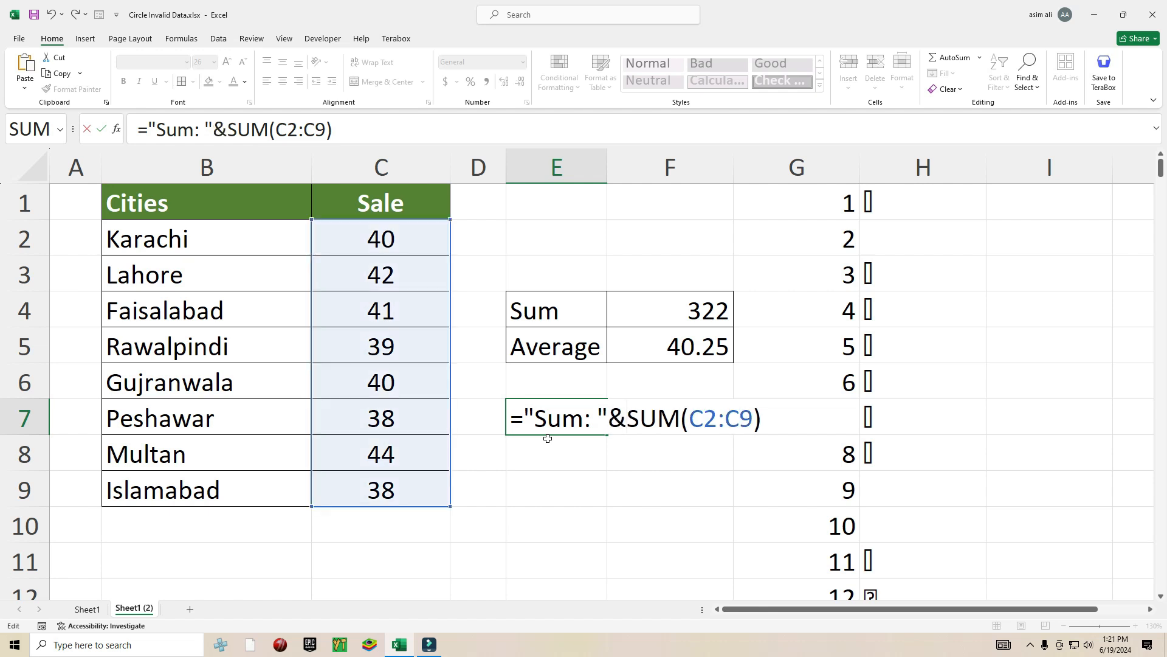
key("ctrl+Return")
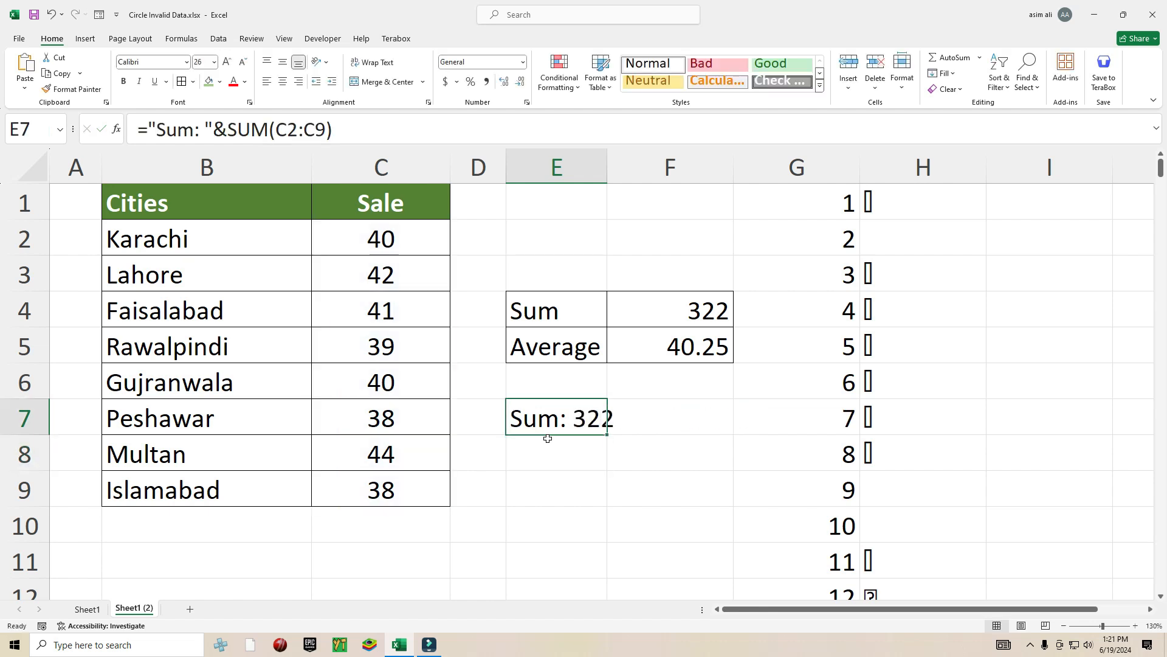
left_click_drag(604, 174, 621, 175)
Extend the E7 formula after SUM(C2:C9) with &CHAR(10) as a line break.
double_click(575, 417)
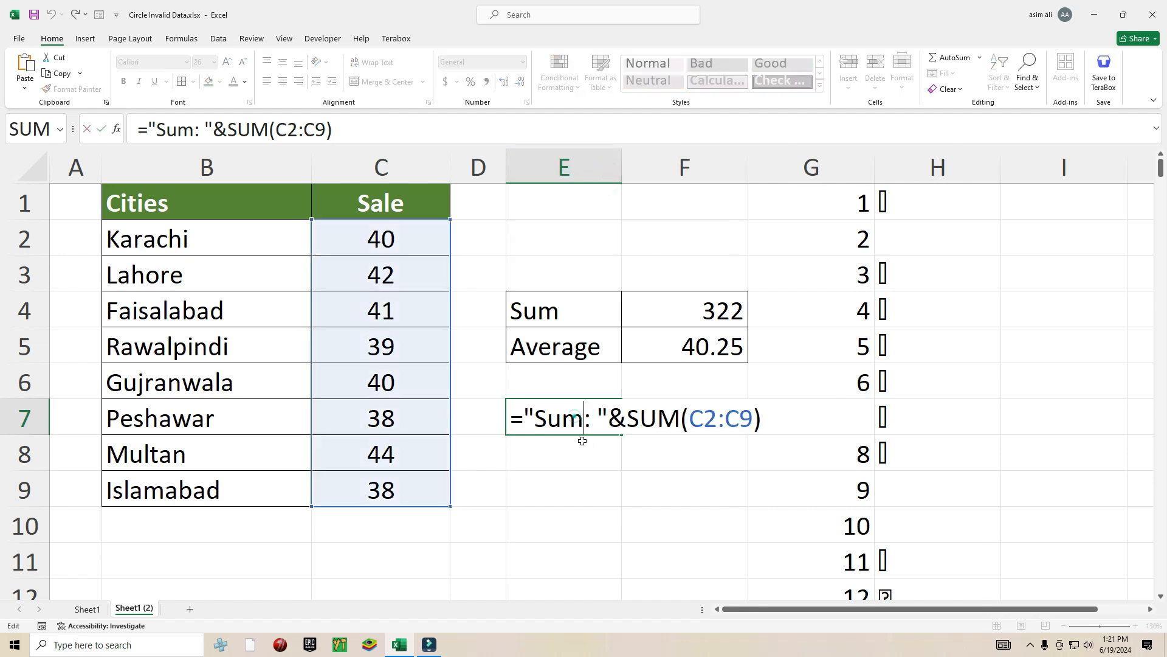
left_click(779, 418)
type("&")
type("char")
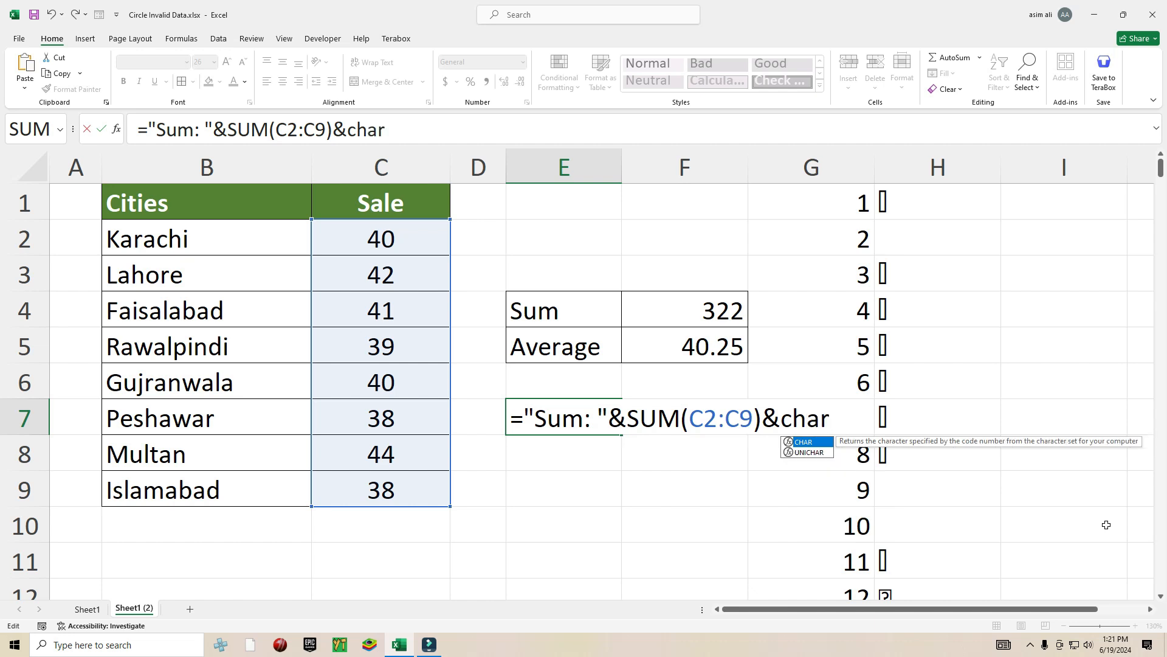
type("(")
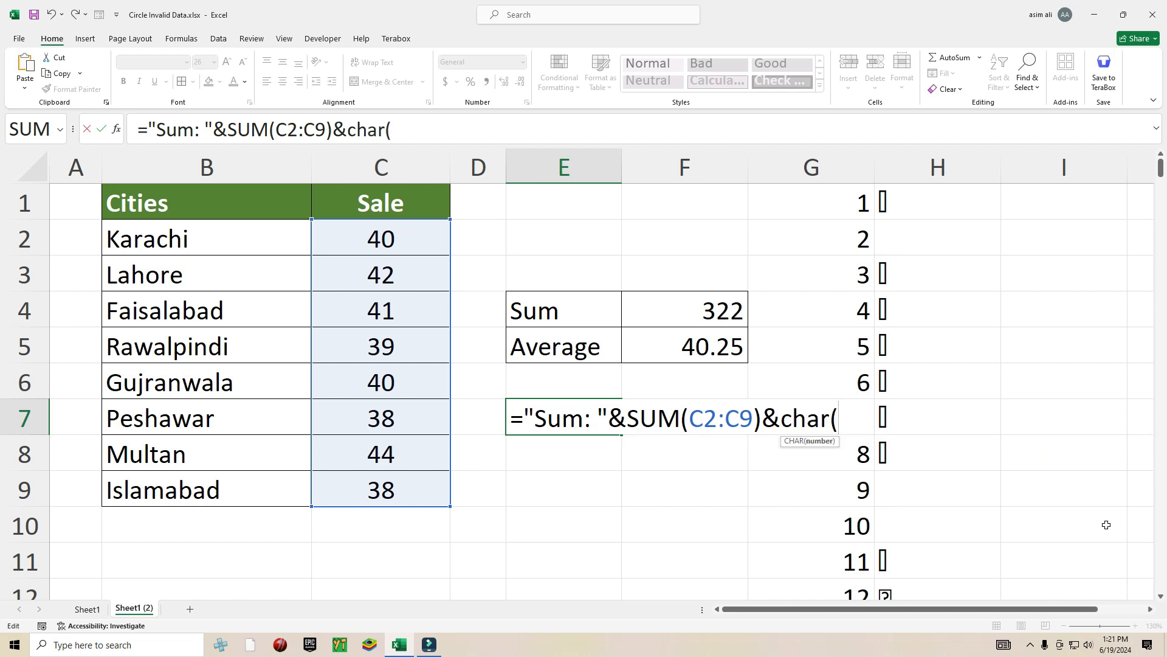
type("10)")
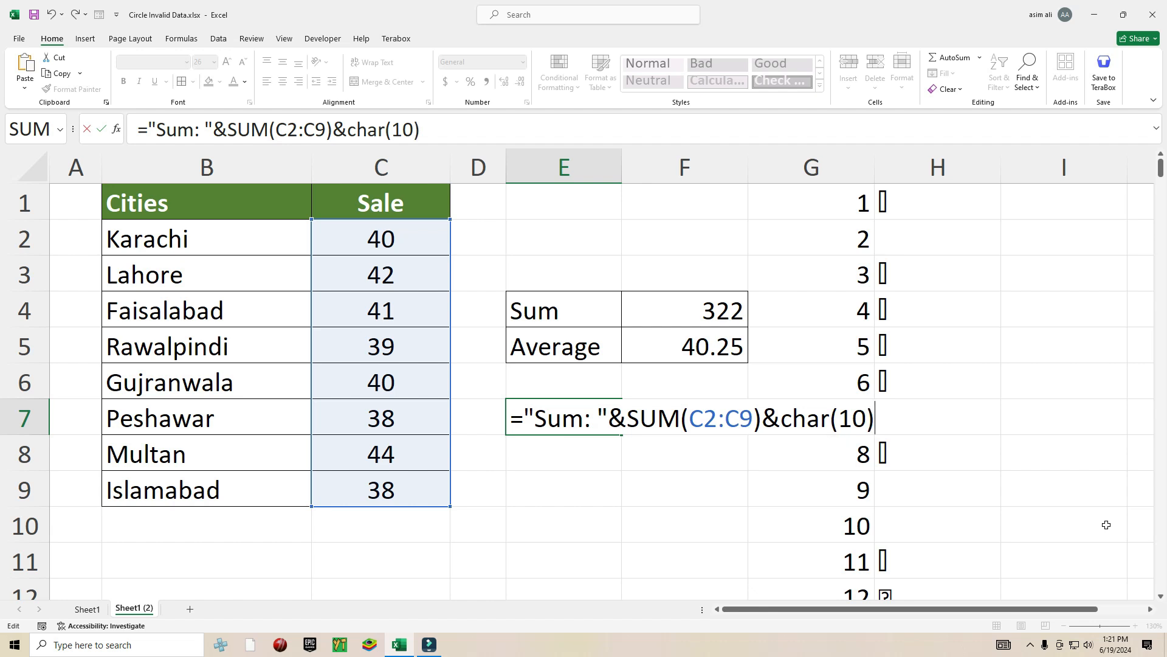
Append the text label &"Average: "& after CHAR(10) in the E7 formula.
type("&")
type("\"Avera")
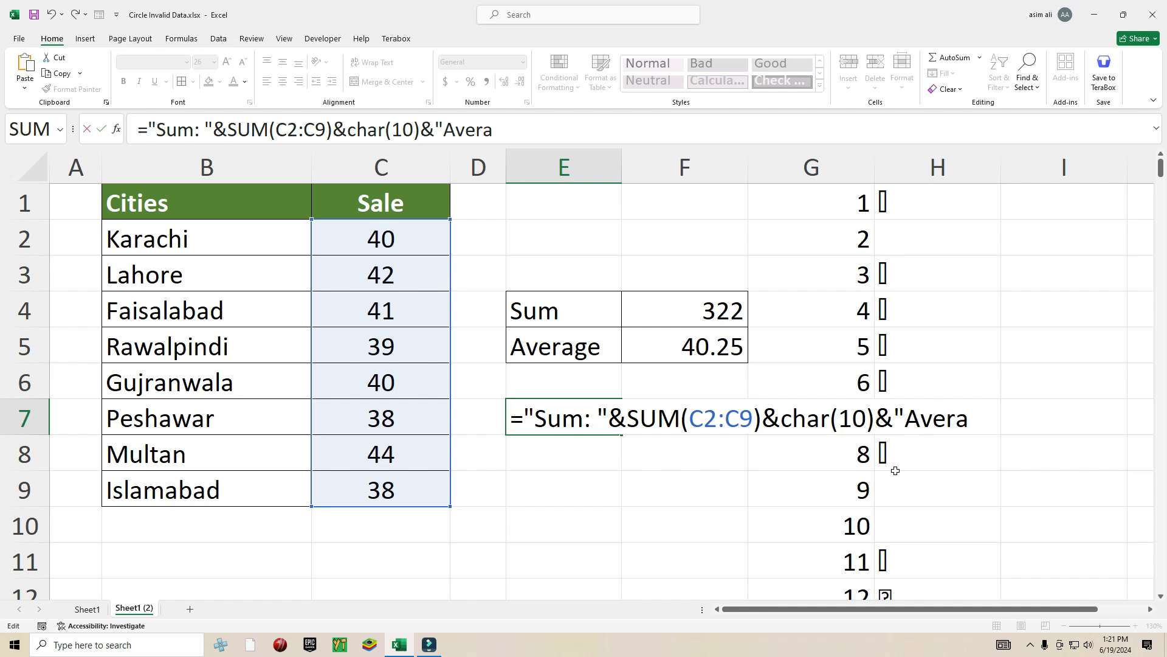
type("ge: \"&")
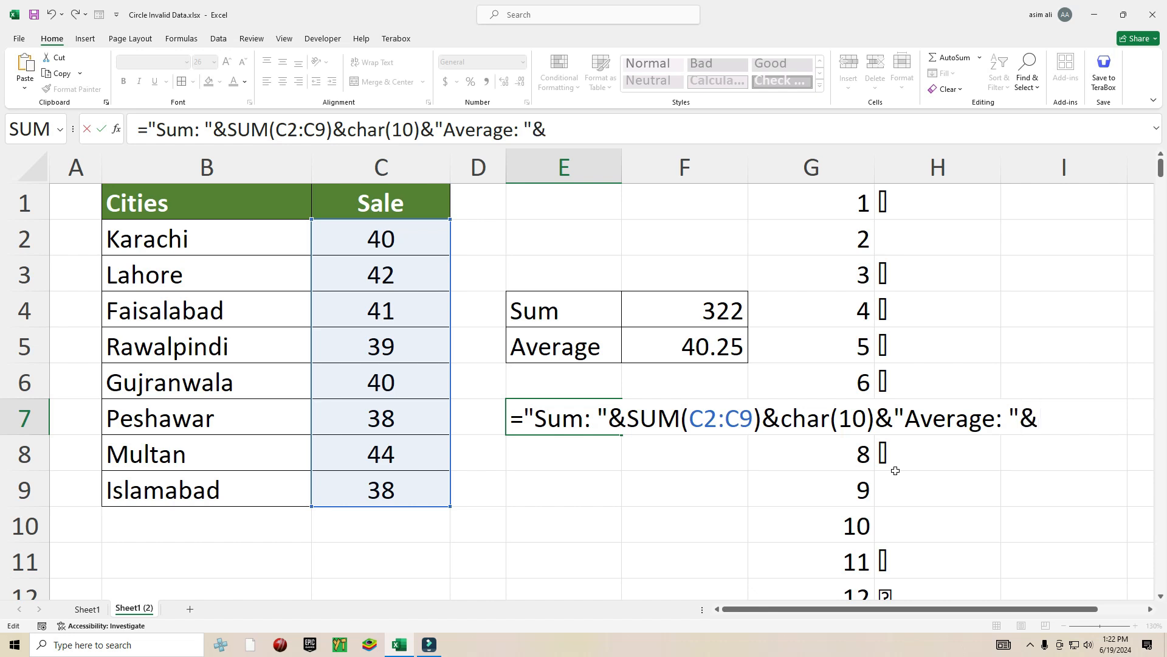
Complete the E7 formula with AVERAGE(C2:C9), enter it and reselect E7.
type("av")
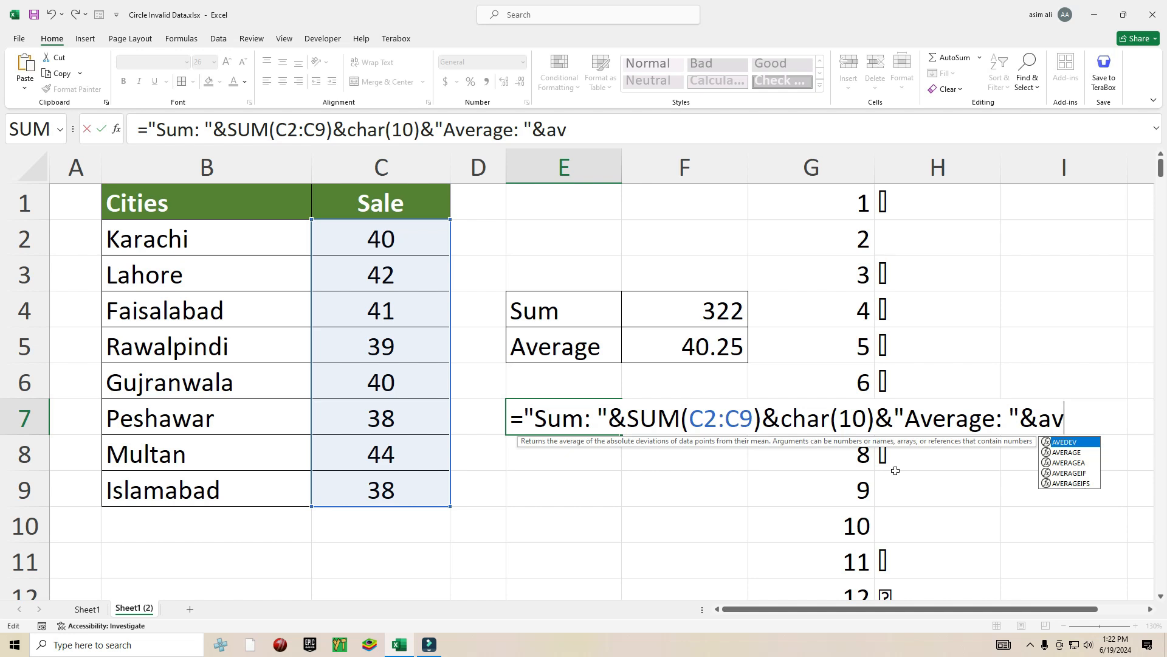
key("Down")
key("Tab")
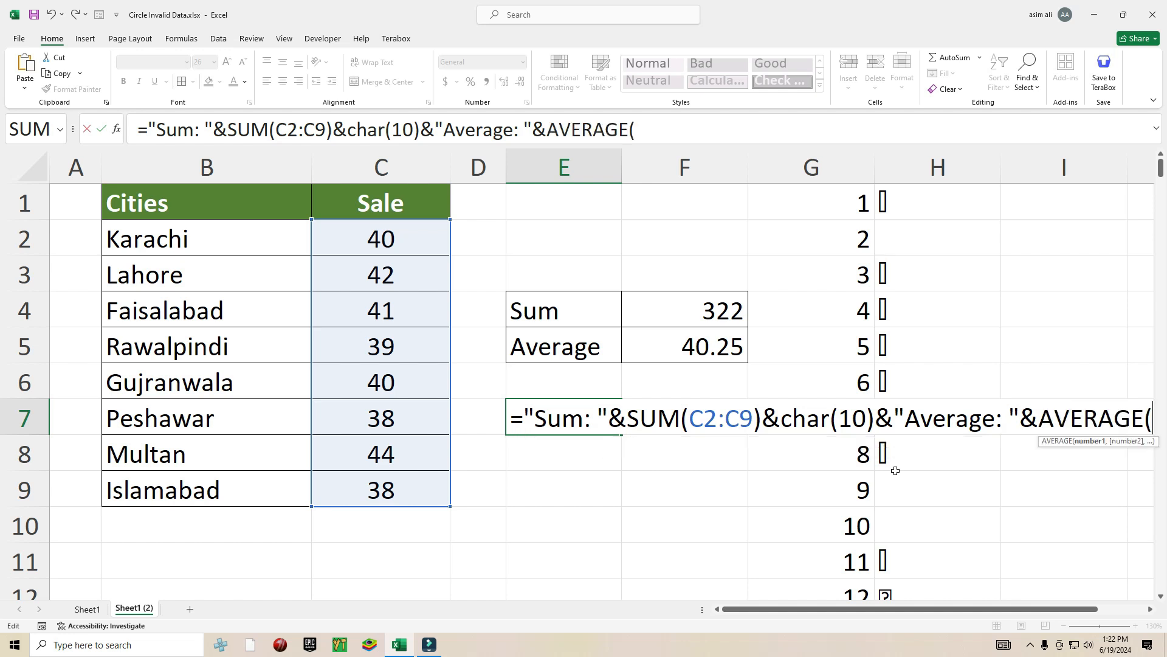
left_click(382, 239)
left_click_drag(382, 239, 374, 490)
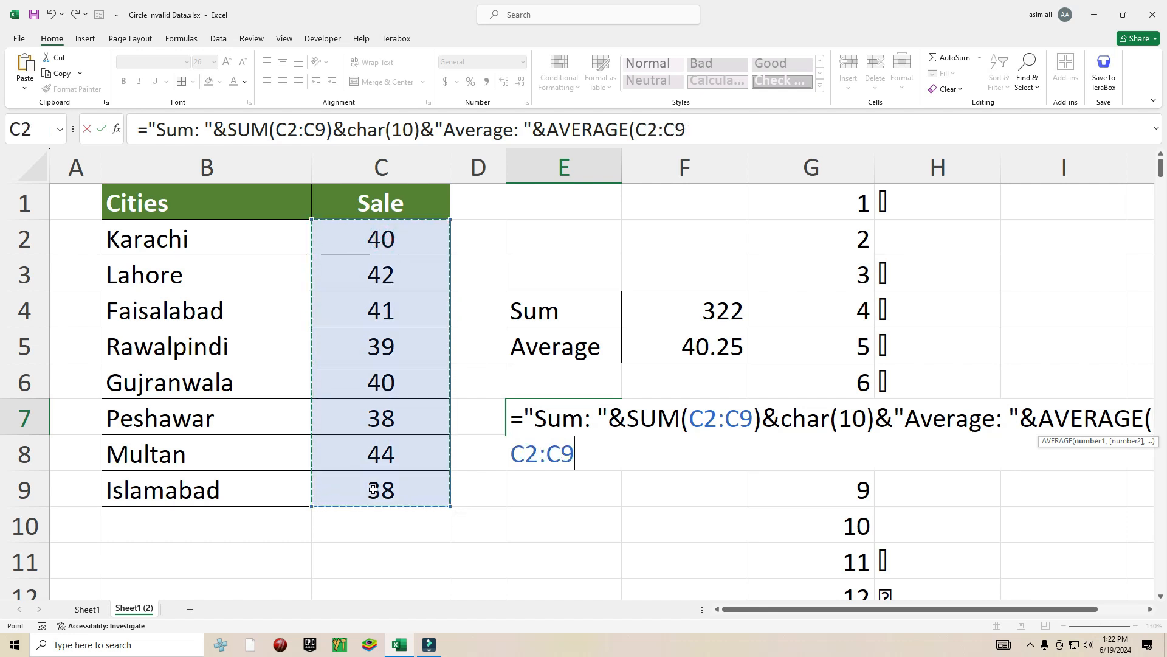
type(")")
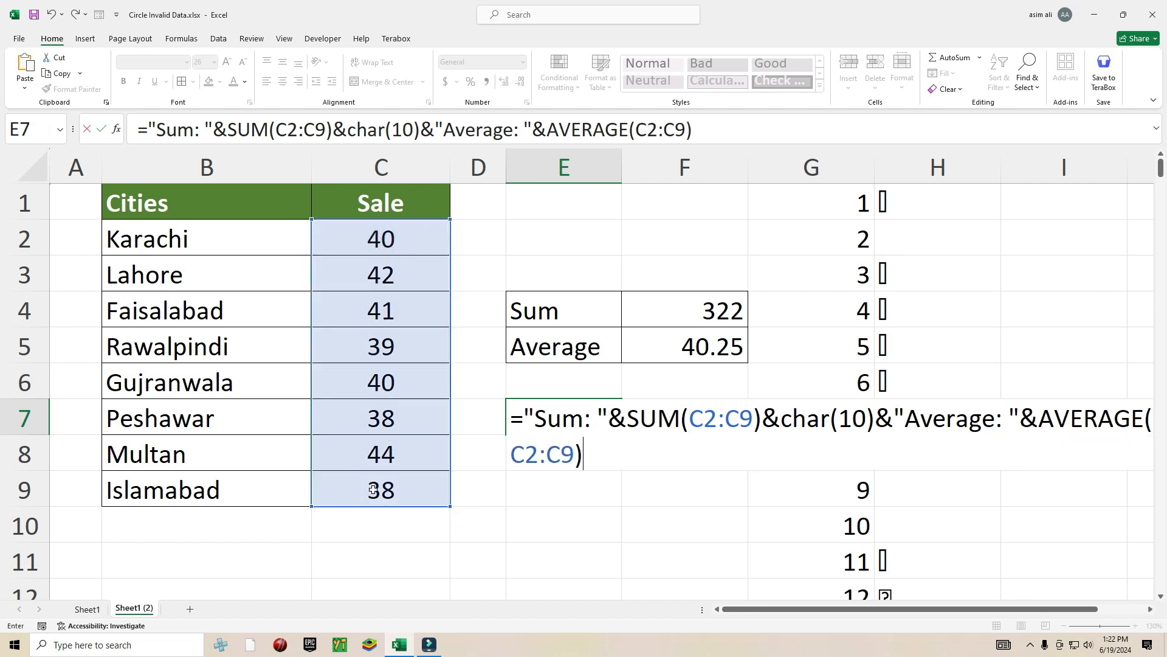
key("Return")
key("Down")
key("Up")
key("Up")
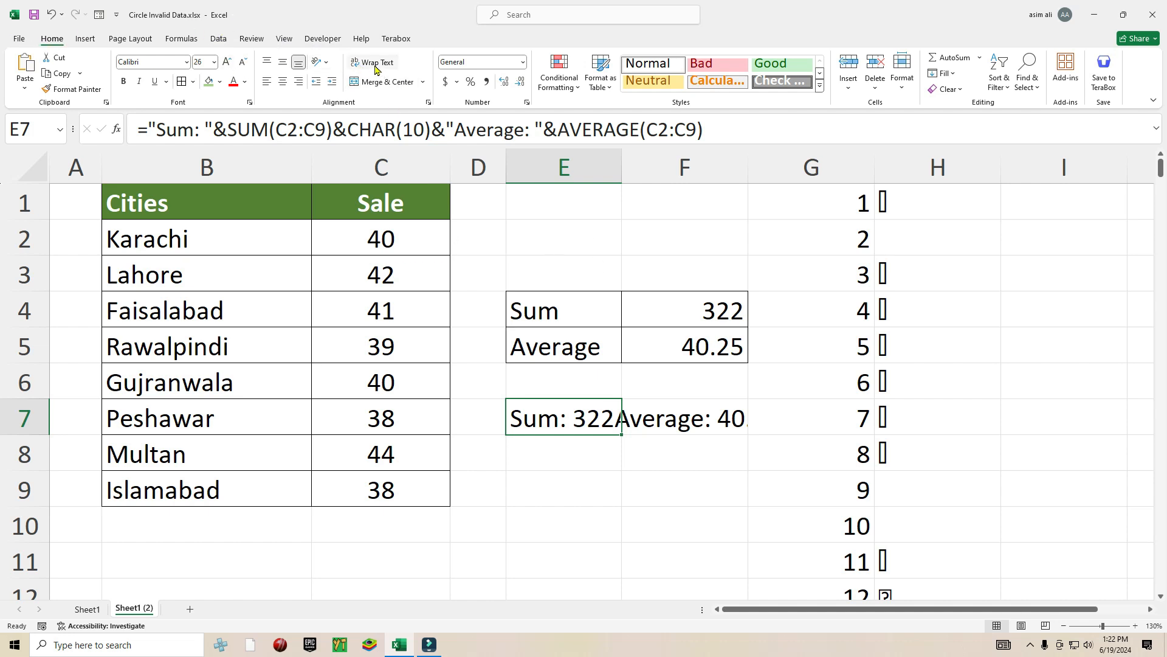
Wrap the text in E7 and widen column E so the average label and its value fit on one line.
key("super+plus")
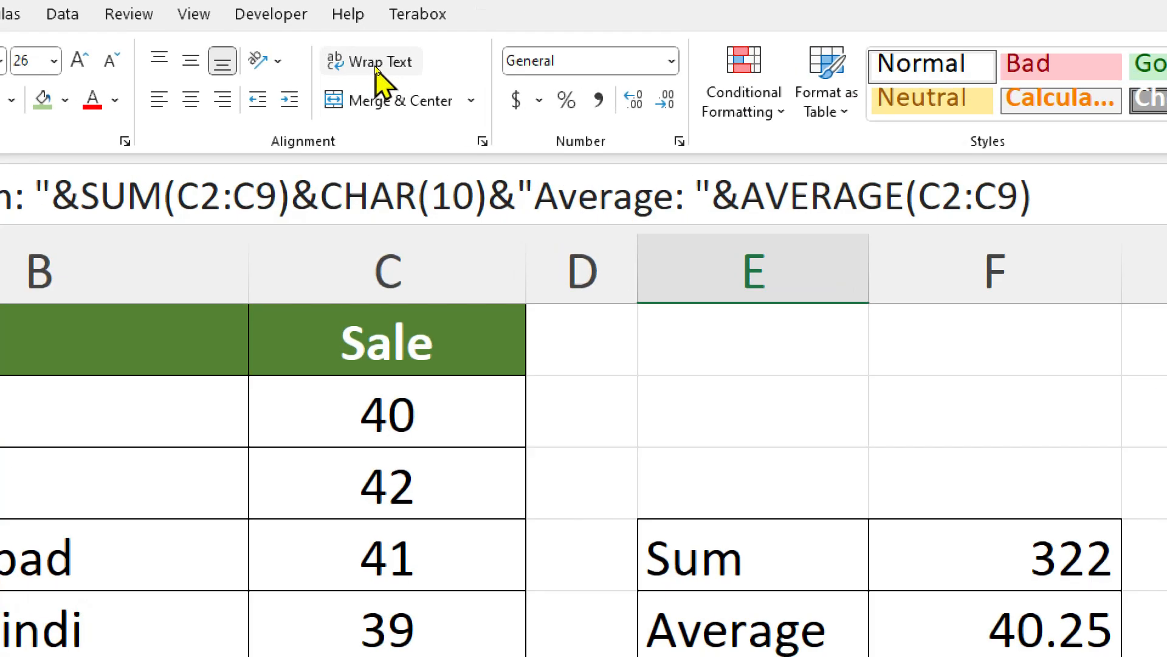
left_click(378, 68)
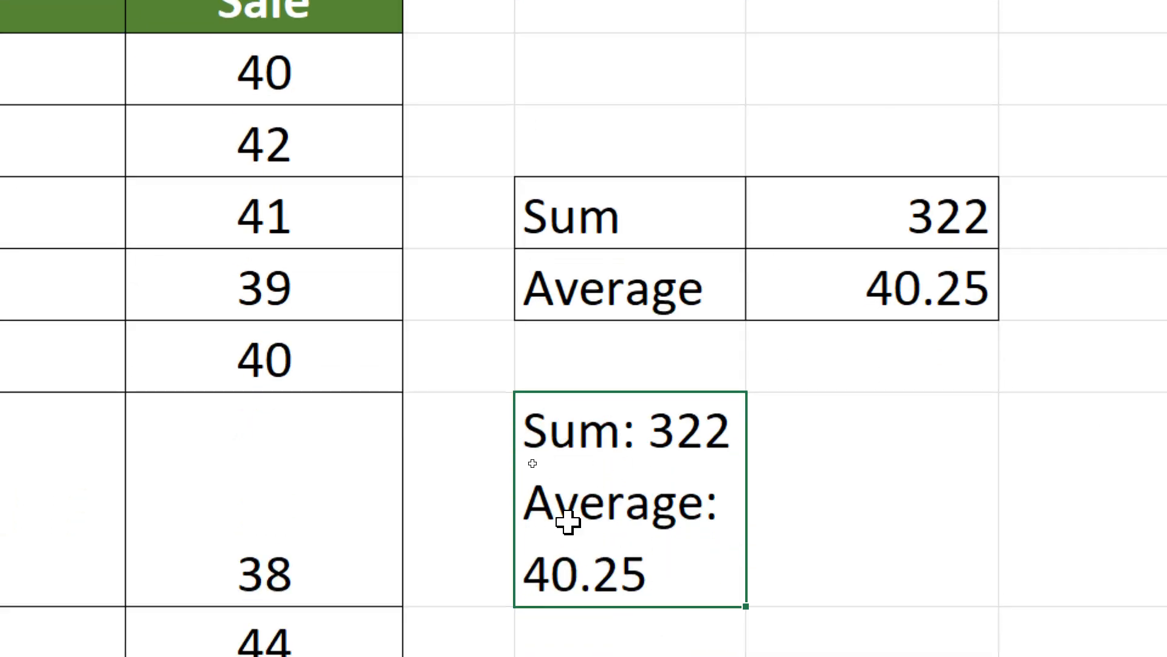
key("super+minus")
left_click_drag(622, 177, 690, 185)
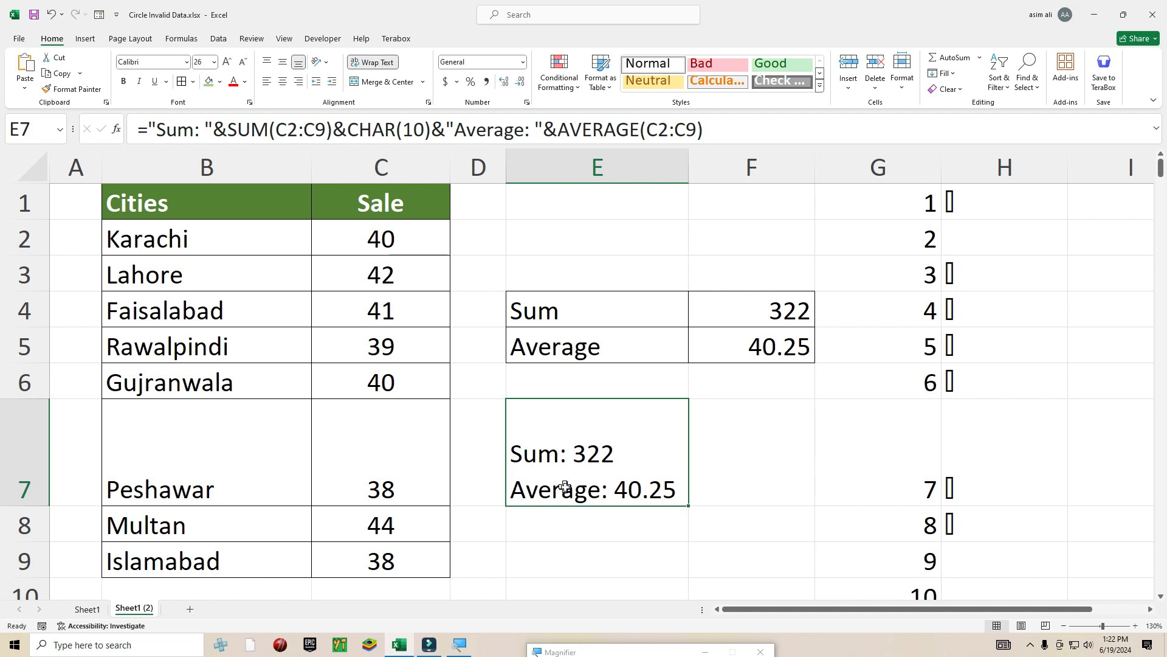
Left-align E7 and give the cell a light gold fill.
left_click(282, 81)
left_click(267, 84)
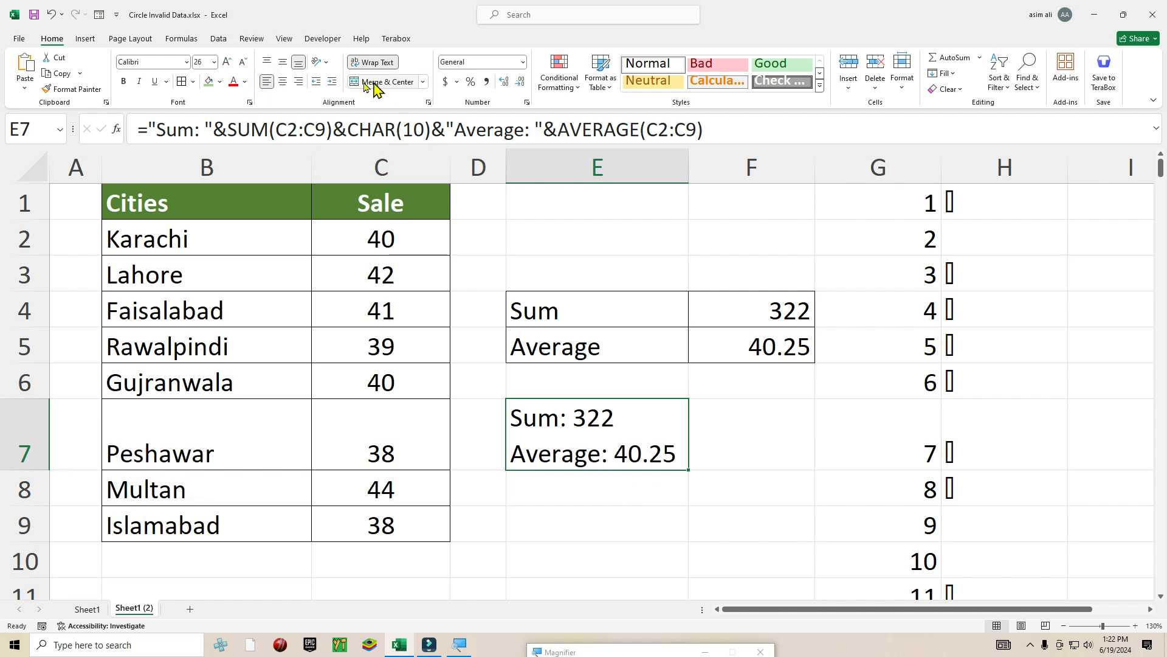
left_click(210, 83)
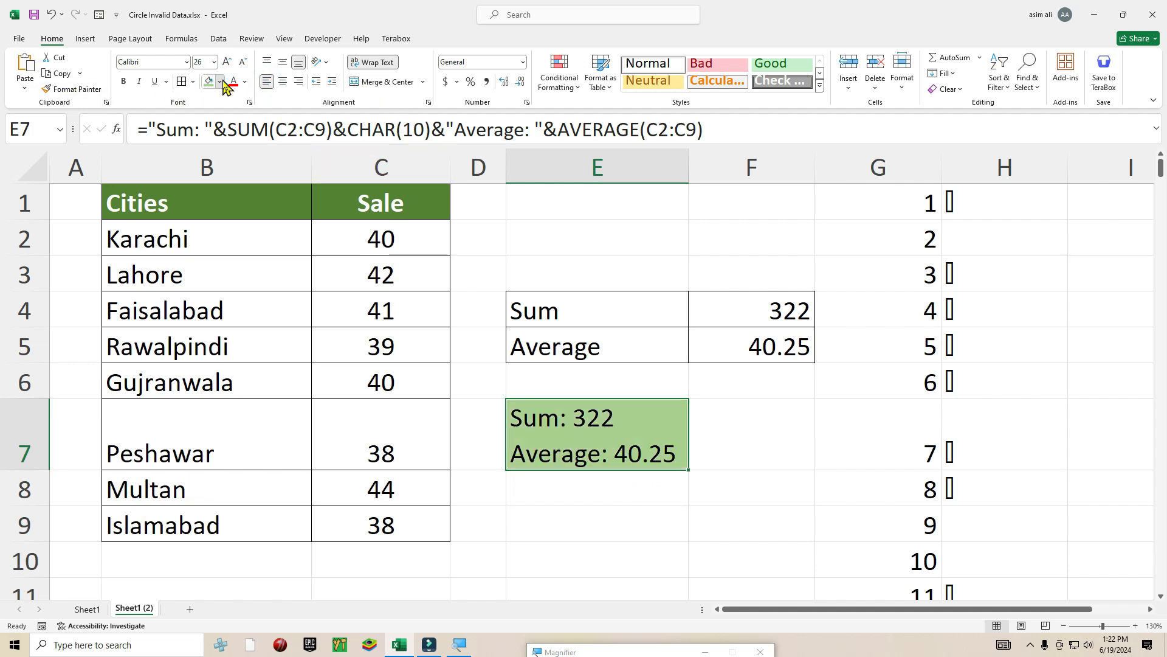
left_click(220, 82)
left_click(280, 165)
left_click(602, 497)
left_click(579, 429)
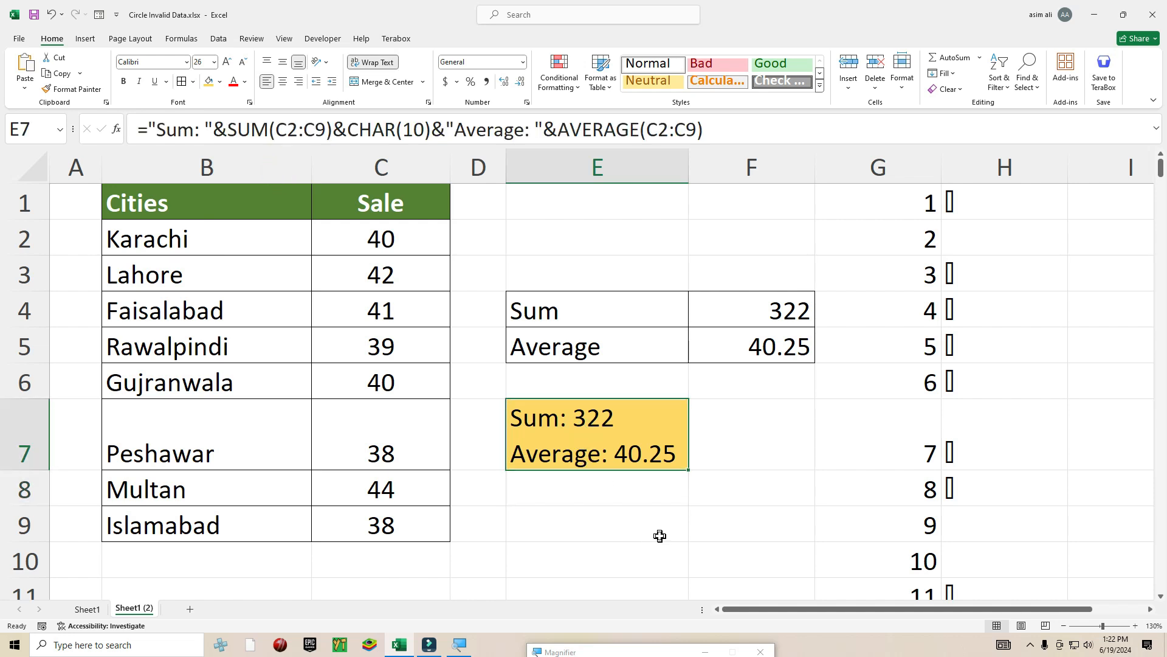